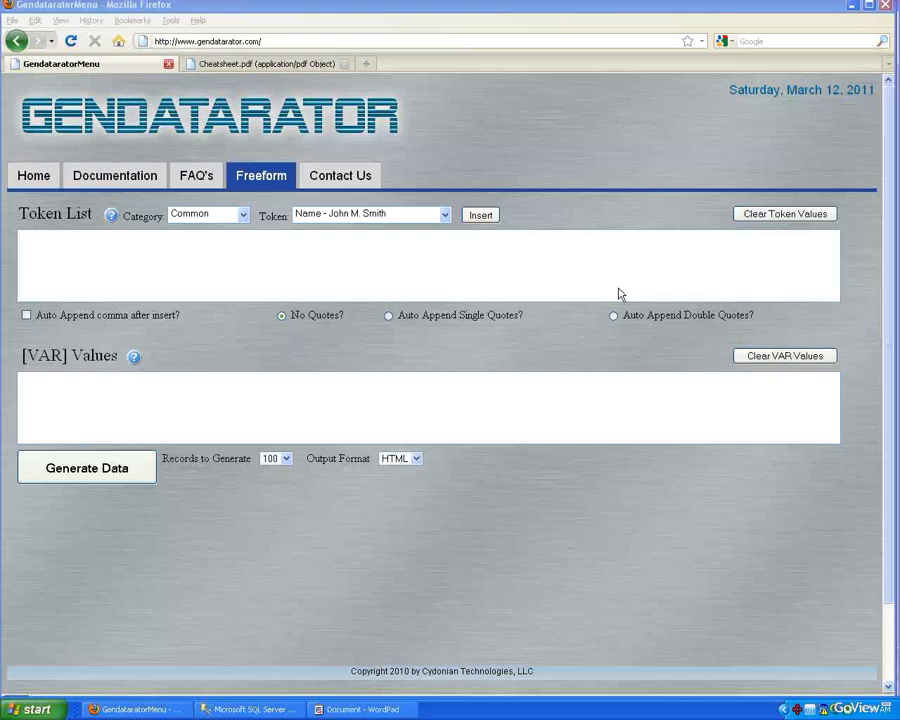
Step: Switch to SQL Server Management Studio and move the Orders table beside the Customers table in the database diagram
{"action": "key", "text": "alt+Tab"}
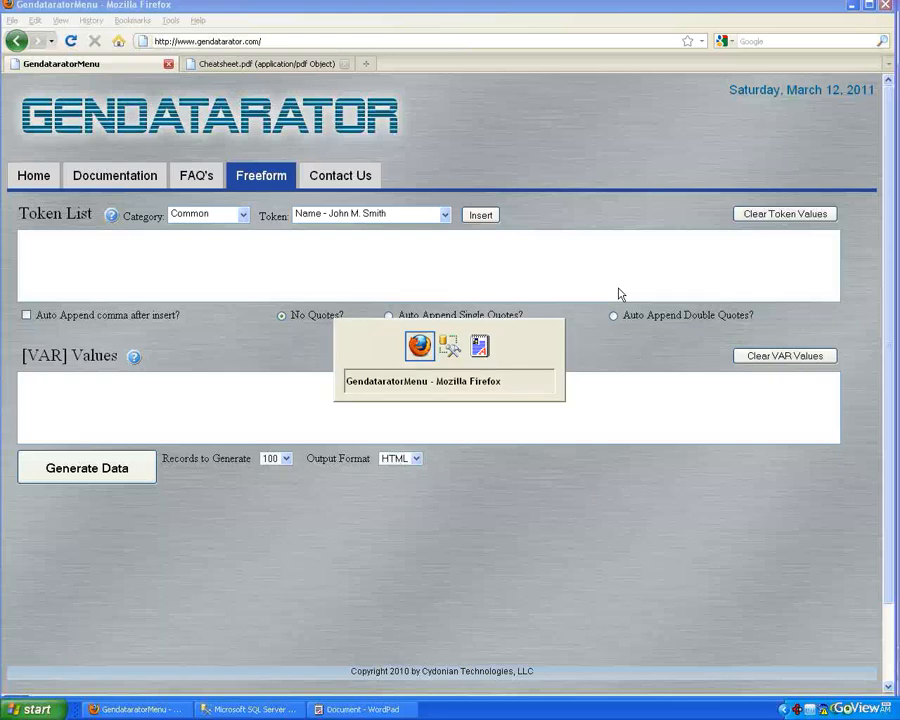
{"action": "key", "text": "alt+Tab"}
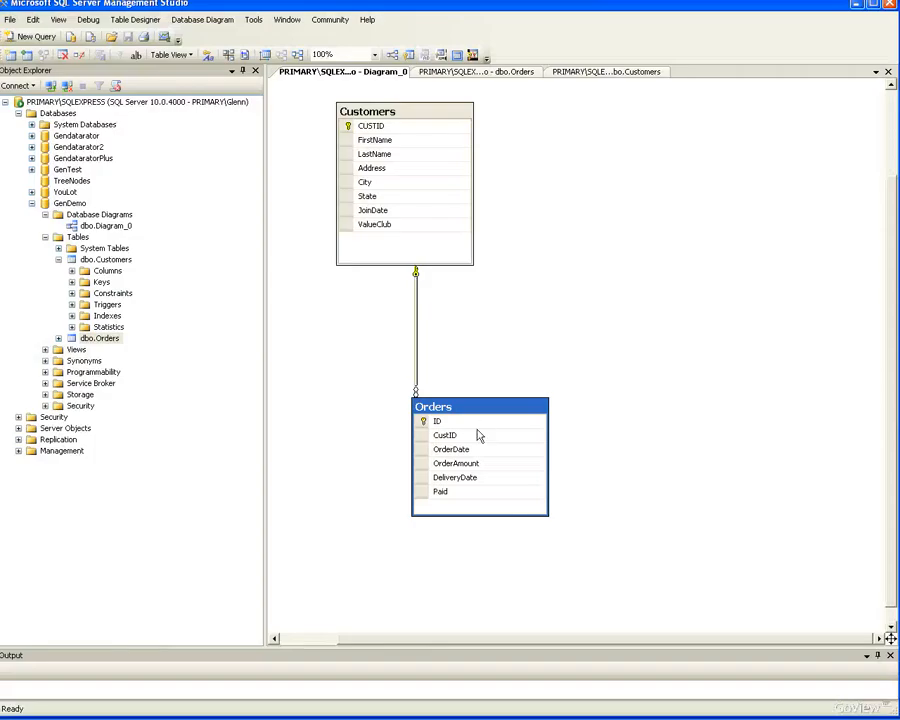
{"action": "left_click_drag", "start_coordinate": [476, 416], "coordinate": [608, 288]}
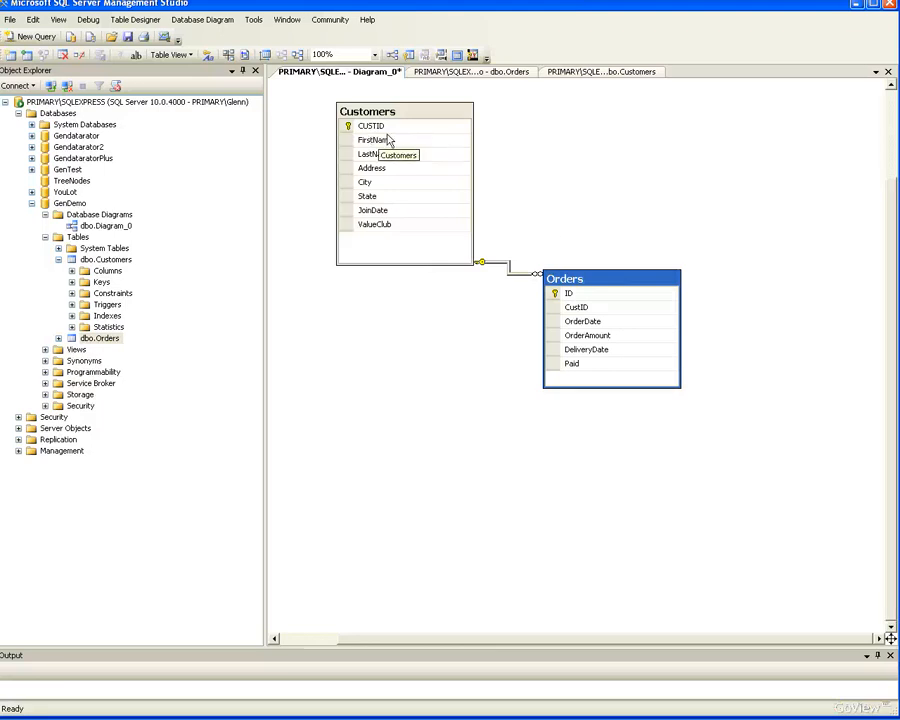
Step: Review the column definitions of the Customers and Orders tables and return to the database diagram
{"action": "left_click", "coordinate": [594, 73]}
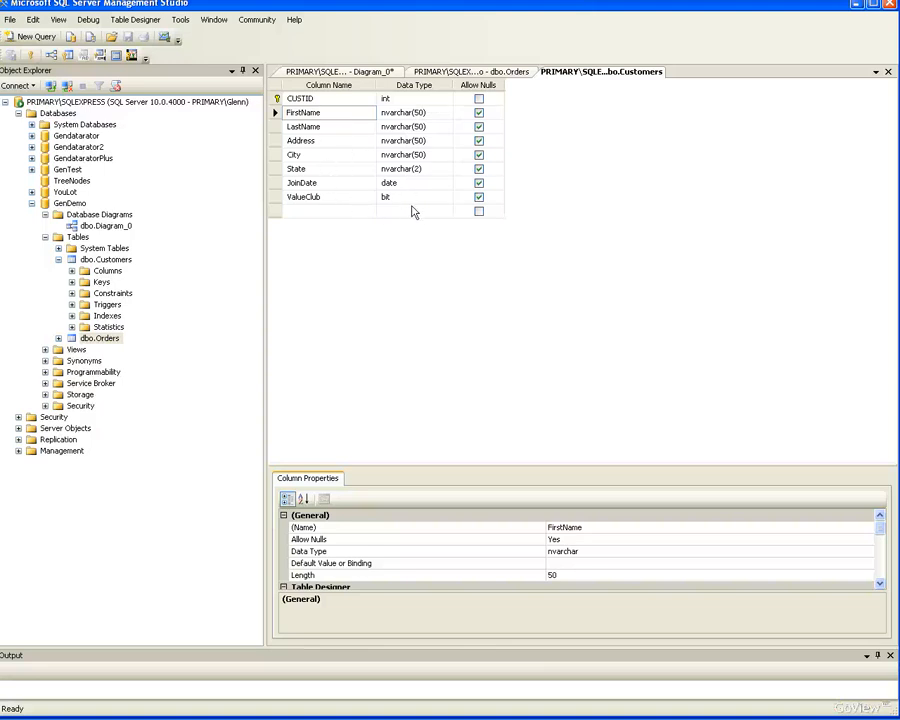
{"action": "left_click", "coordinate": [511, 78]}
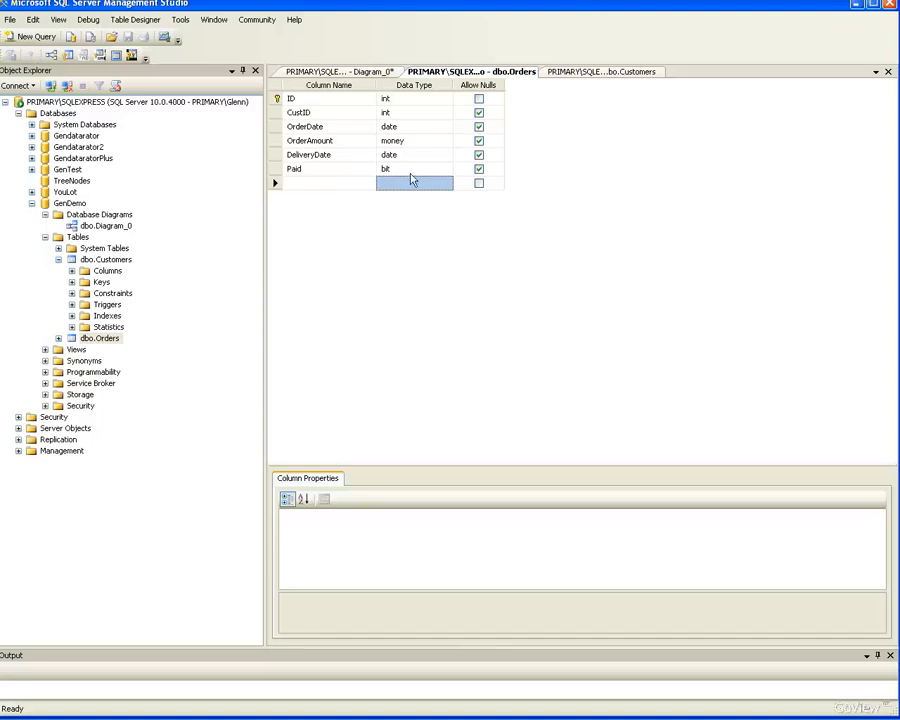
{"action": "left_click", "coordinate": [375, 72]}
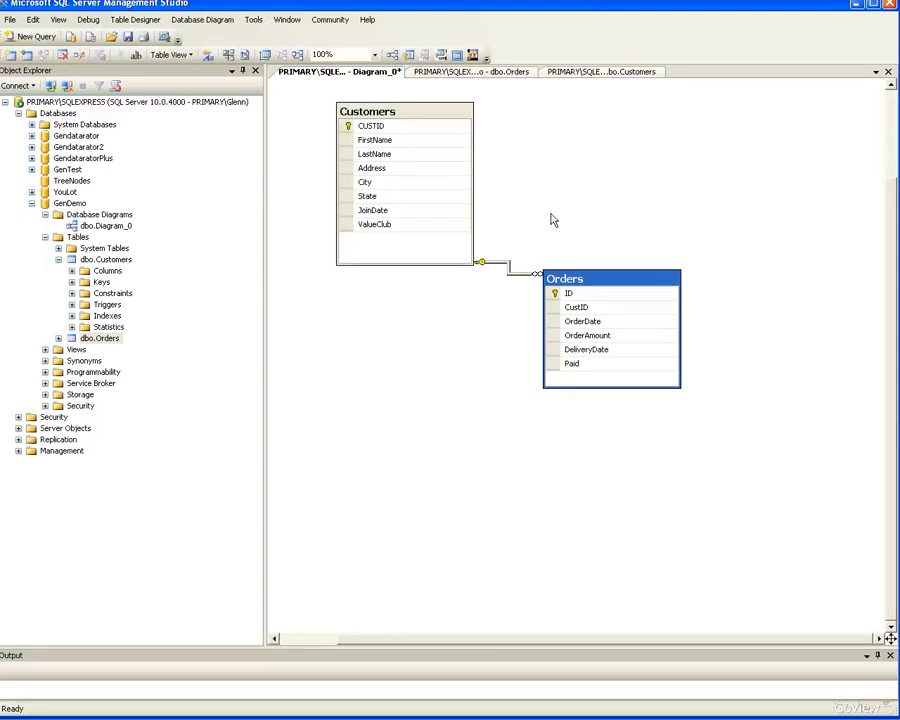
Step: Switch to WordPad and add the missing opening bracket before First in the Cust token line
{"action": "key", "text": "alt+Tab"}
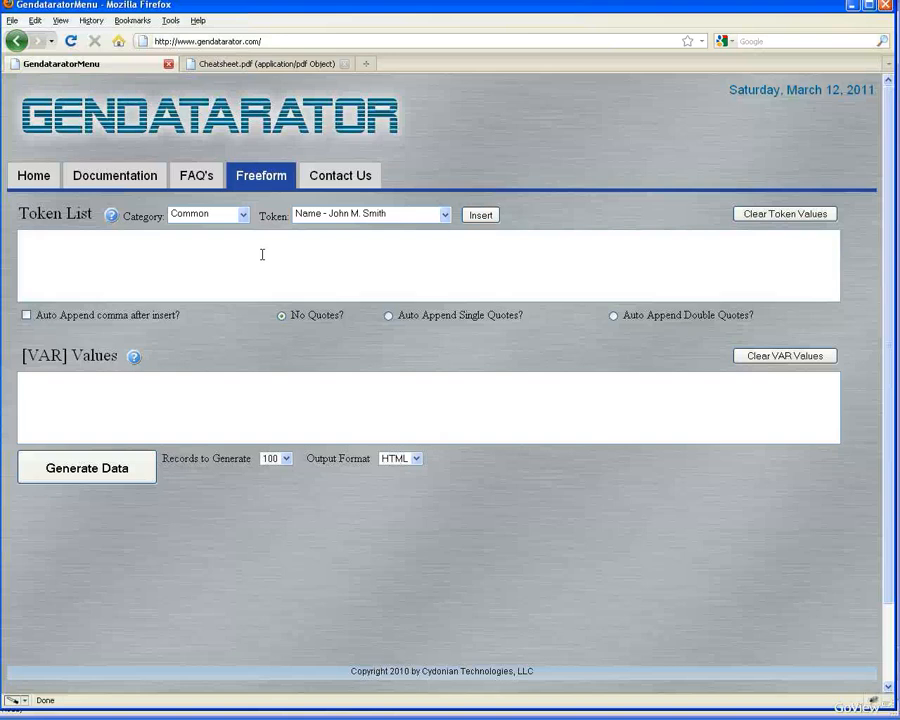
{"action": "key", "text": "alt+Tab"}
{"action": "key", "text": "Tab"}
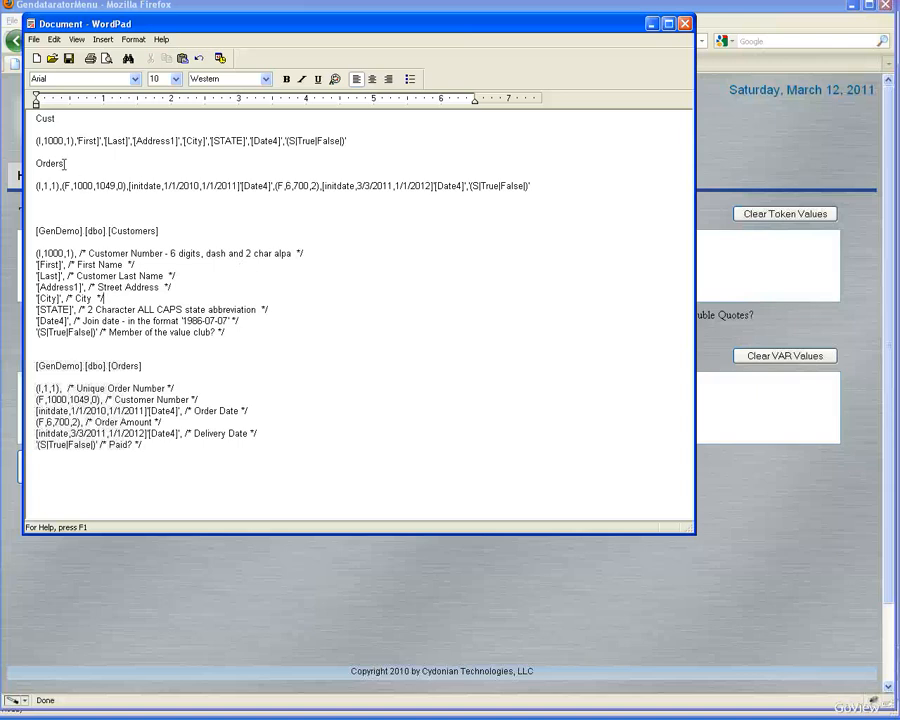
{"action": "left_click_drag", "start_coordinate": [42, 143], "coordinate": [369, 145]}
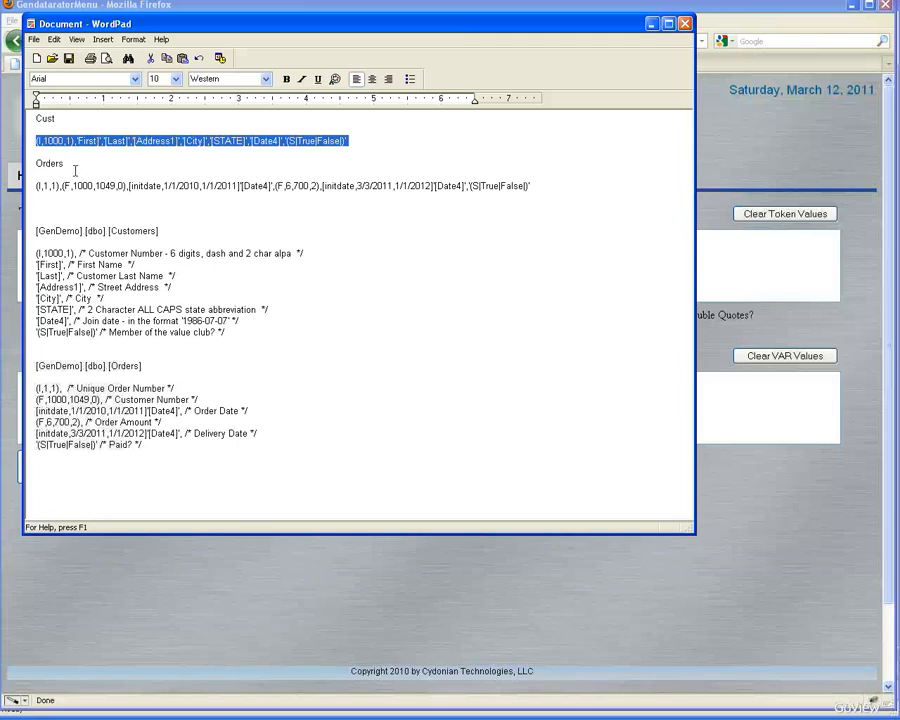
{"action": "left_click", "coordinate": [96, 145]}
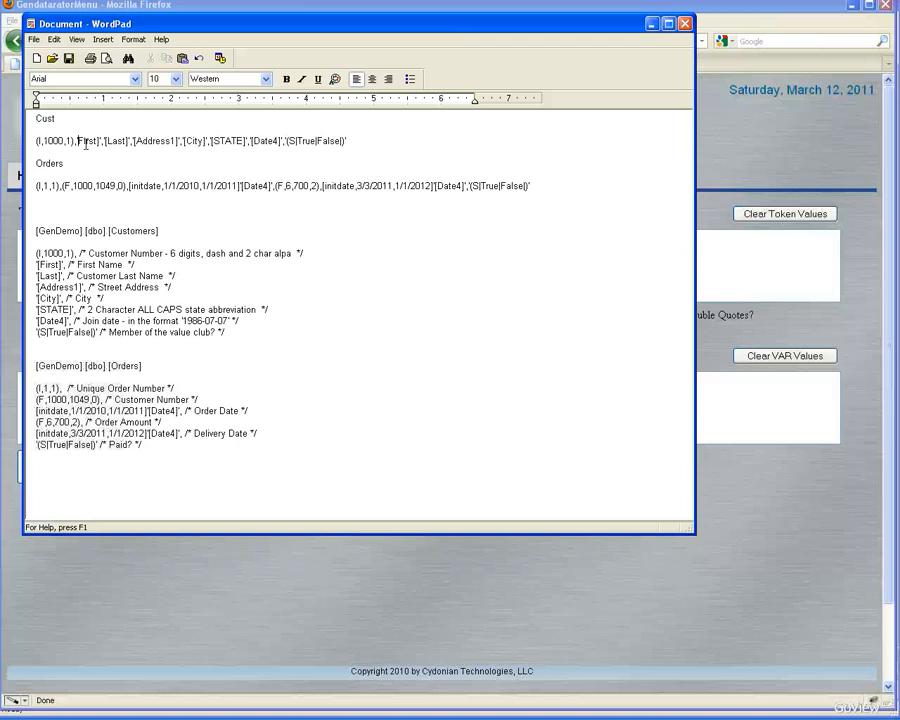
{"action": "type", "text": "["}
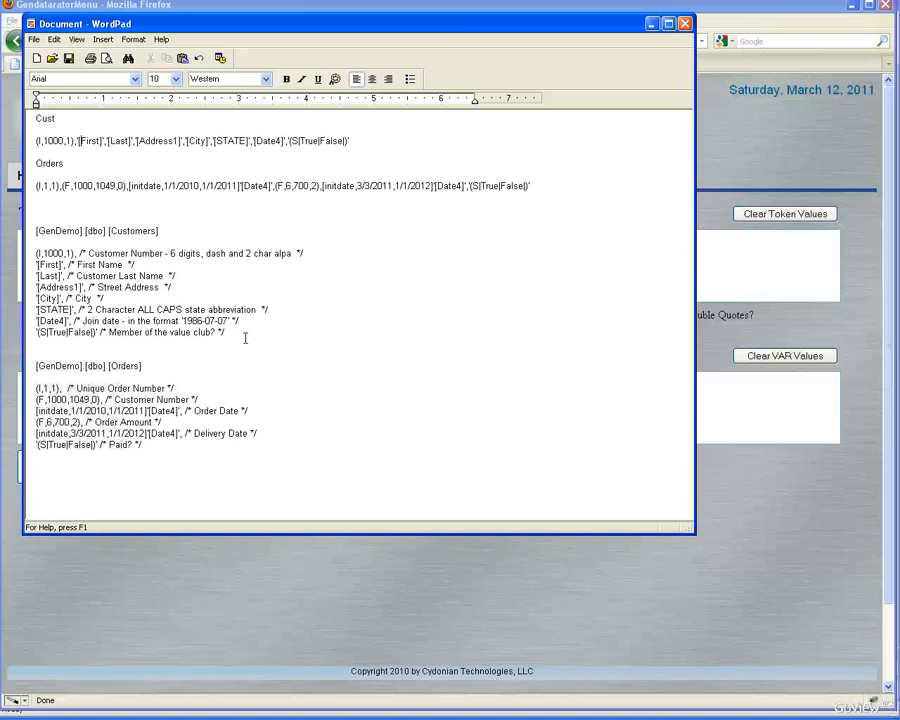
Step: Copy the commented Customers token block from WordPad into the generator's Token List
{"action": "left_click_drag", "start_coordinate": [226, 333], "coordinate": [35, 248]}
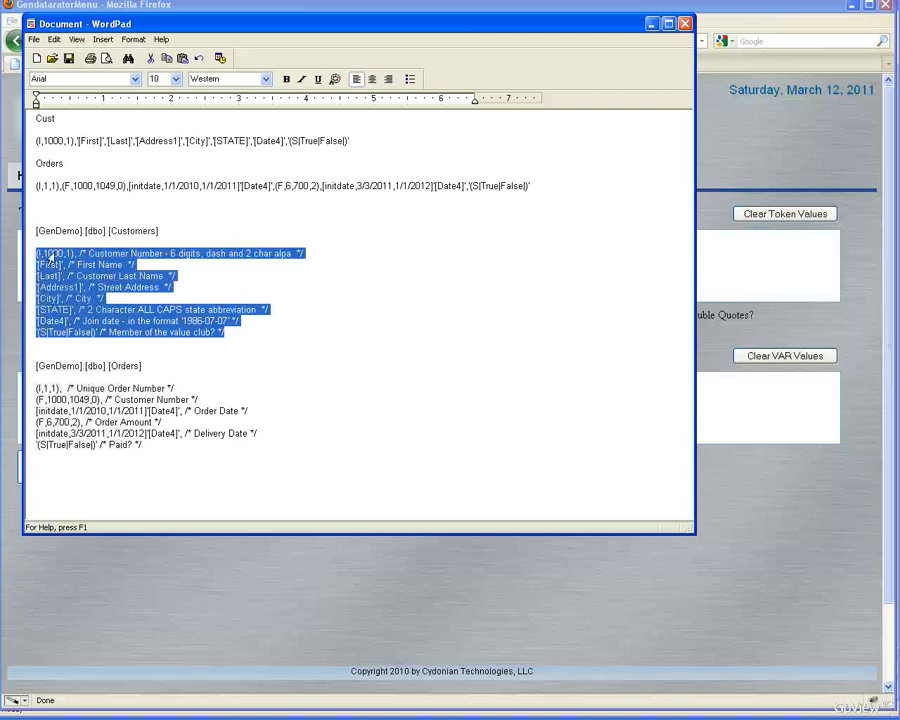
{"action": "key", "text": "alt+Tab"}
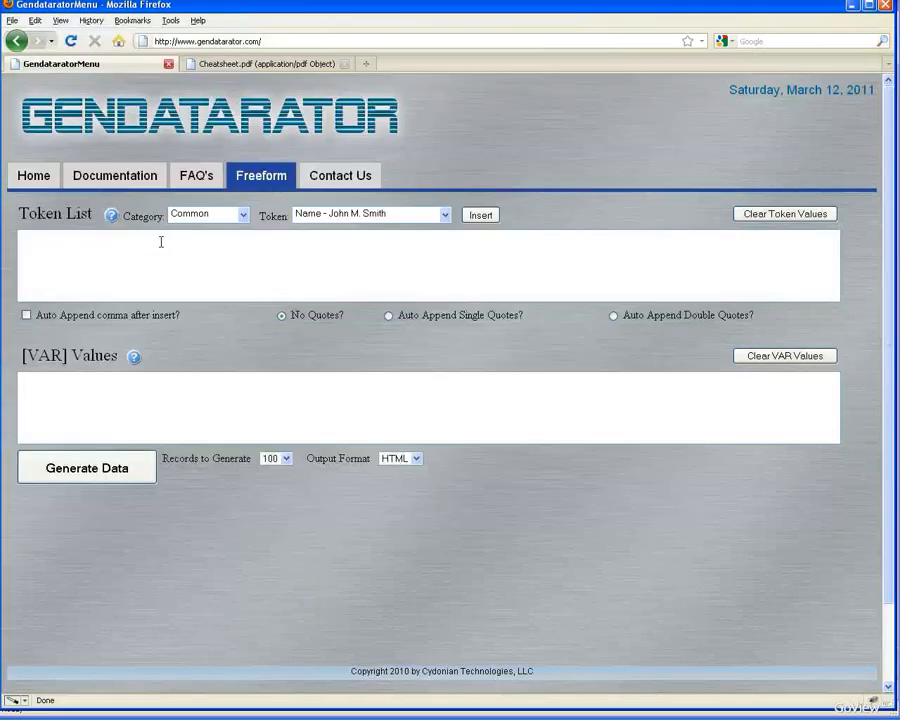
{"action": "left_click", "coordinate": [164, 240]}
{"action": "key", "text": "ctrl+v"}
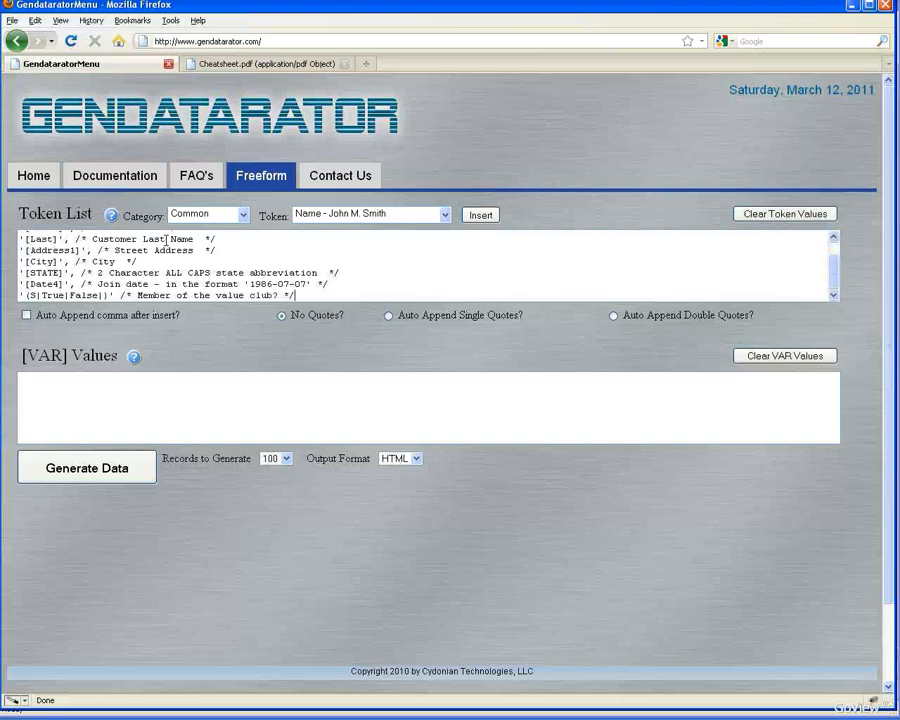
{"action": "scroll", "coordinate": [842, 266], "scroll_direction": "up", "scroll_amount": 1}
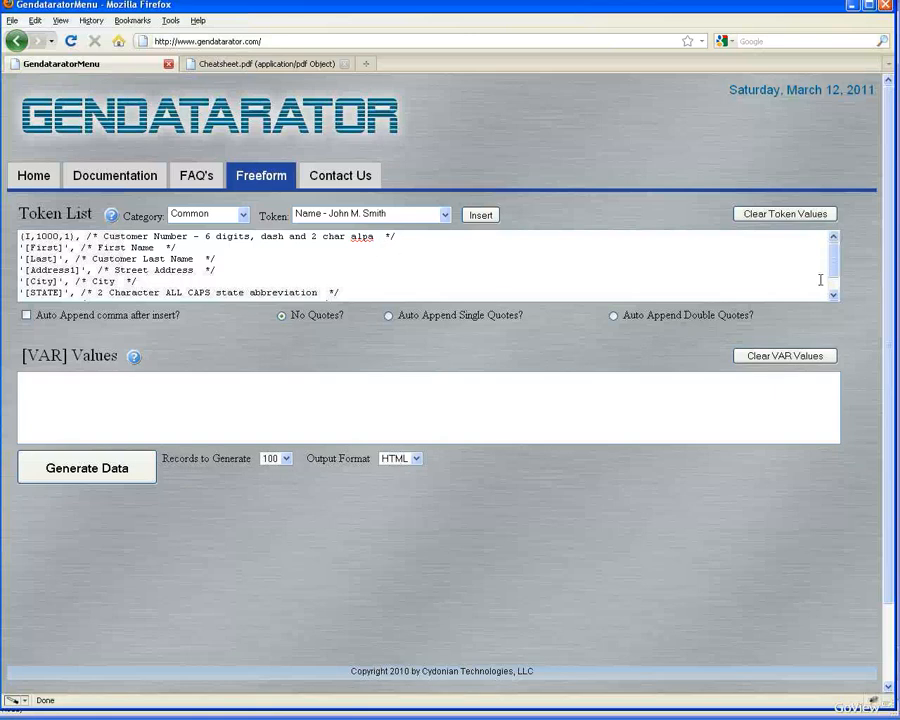
Step: Set the output format to SQL and the records to generate to 50
{"action": "key", "text": "alt+Tab"}
{"action": "key", "text": "alt+Tab"}
{"action": "left_click", "coordinate": [414, 458]}
{"action": "left_click", "coordinate": [404, 497]}
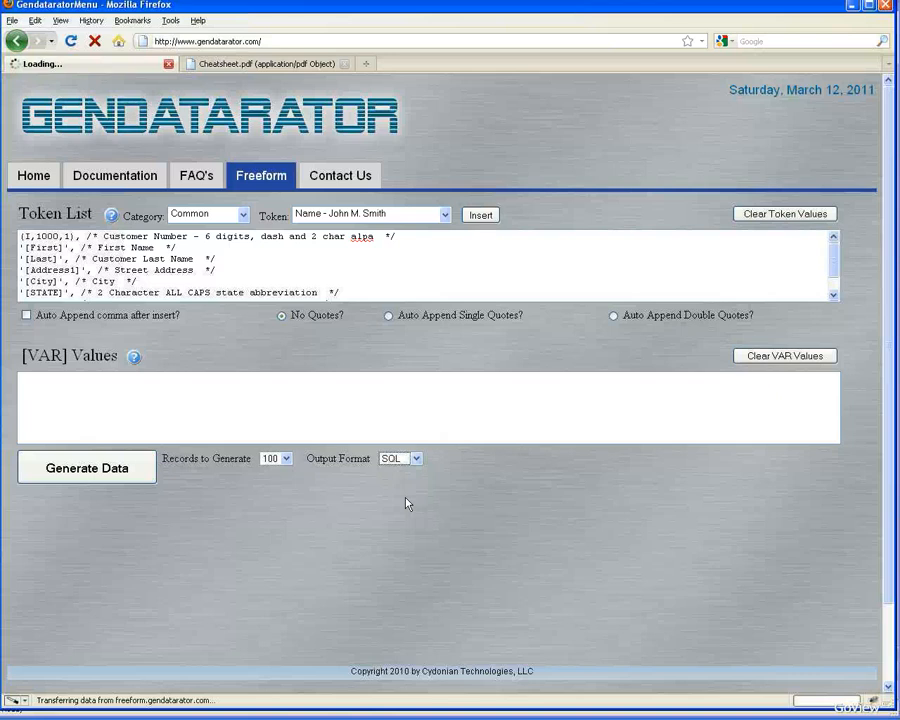
{"action": "left_click", "coordinate": [287, 459]}
{"action": "left_click", "coordinate": [272, 490]}
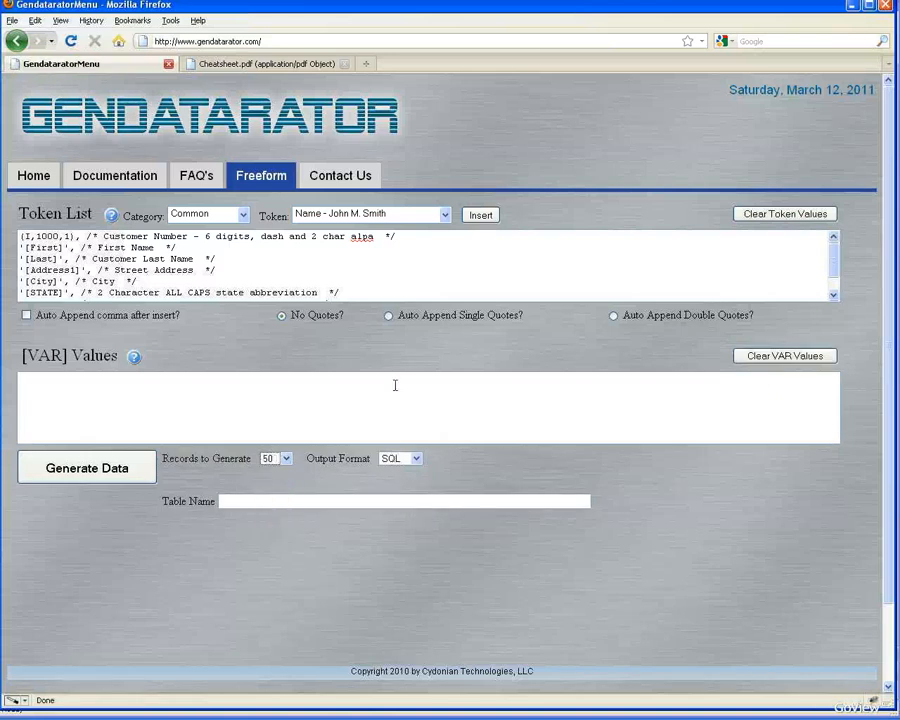
Step: Copy the [GenDemo].[dbo].[Customers] table name from WordPad into the Table Name field
{"action": "key", "text": "alt+Tab"}
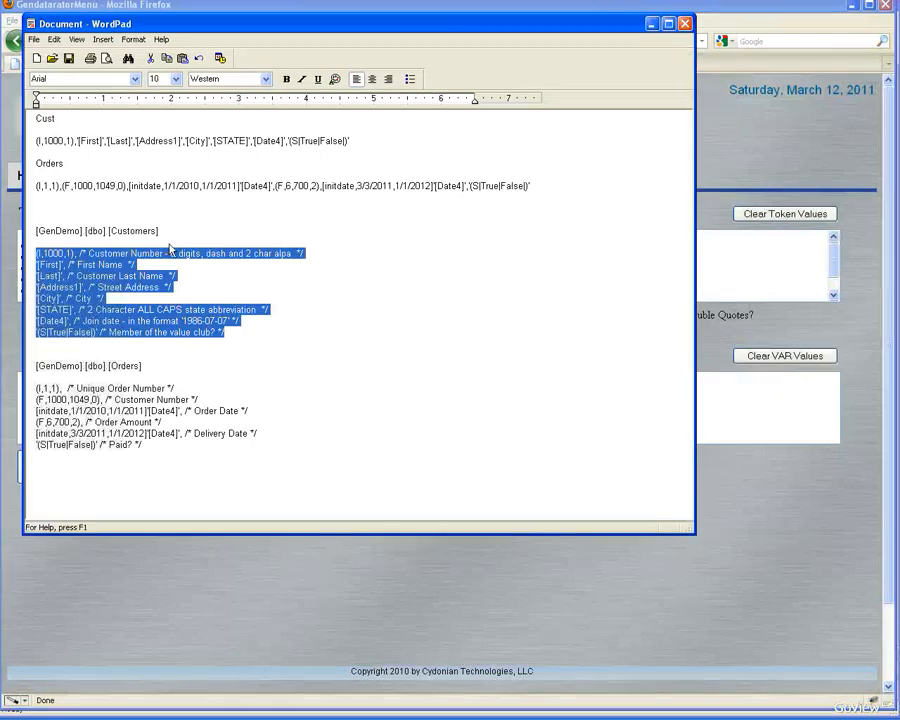
{"action": "left_click_drag", "start_coordinate": [158, 231], "coordinate": [30, 236]}
{"action": "key", "text": "ctrl+c"}
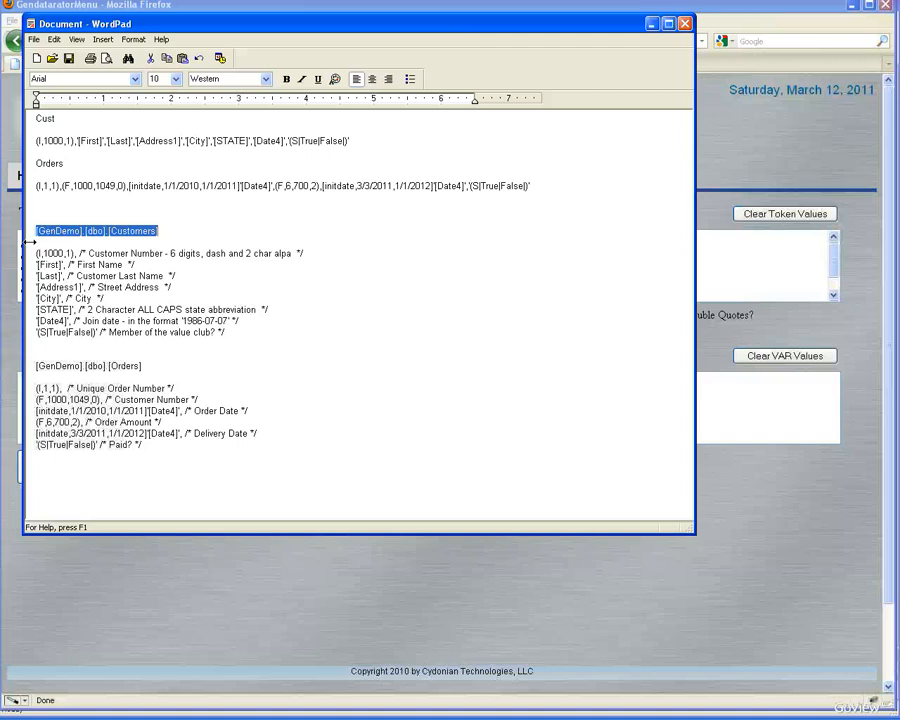
{"action": "key", "text": "alt+Tab"}
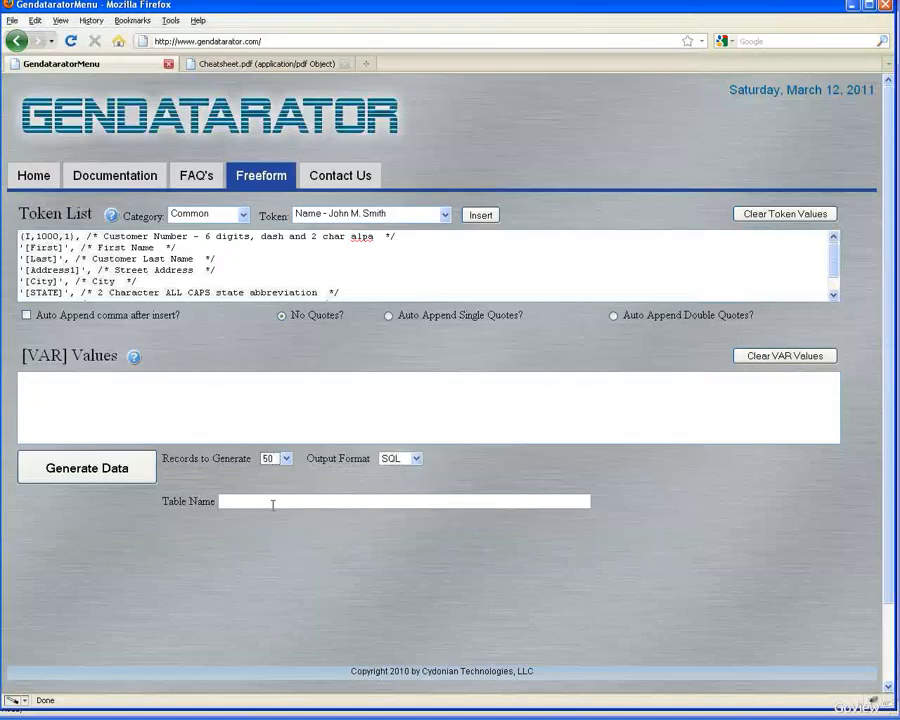
{"action": "left_click", "coordinate": [272, 501]}
{"action": "key", "text": "ctrl+v"}
Step: Generate the data and select all the generated INSERT statements in the output file
{"action": "left_click", "coordinate": [128, 470]}
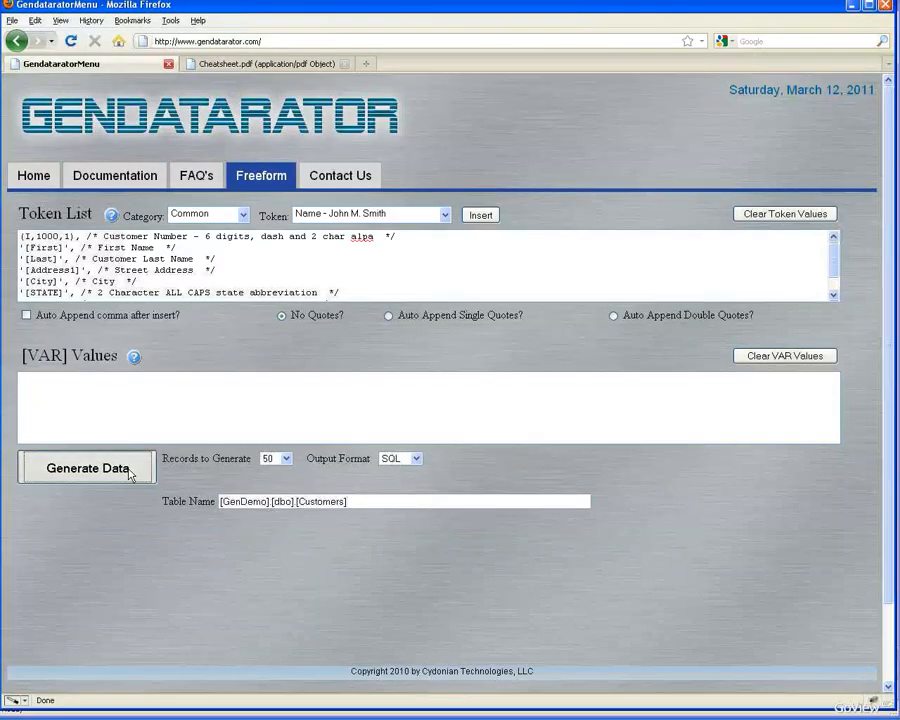
{"action": "left_click", "coordinate": [347, 287]}
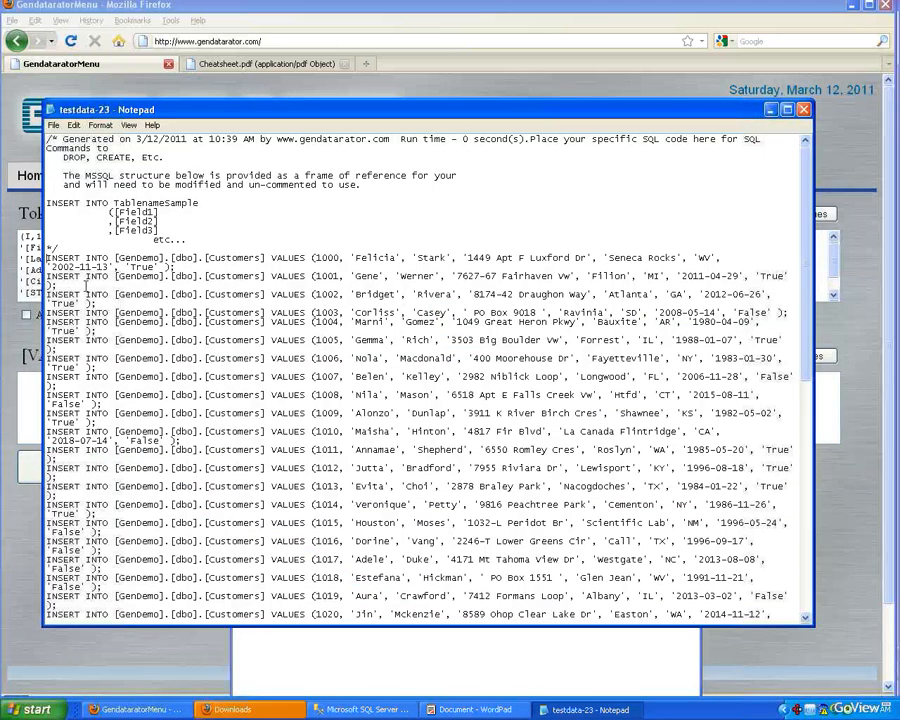
{"action": "left_click_drag", "start_coordinate": [47, 258], "coordinate": [778, 642]}
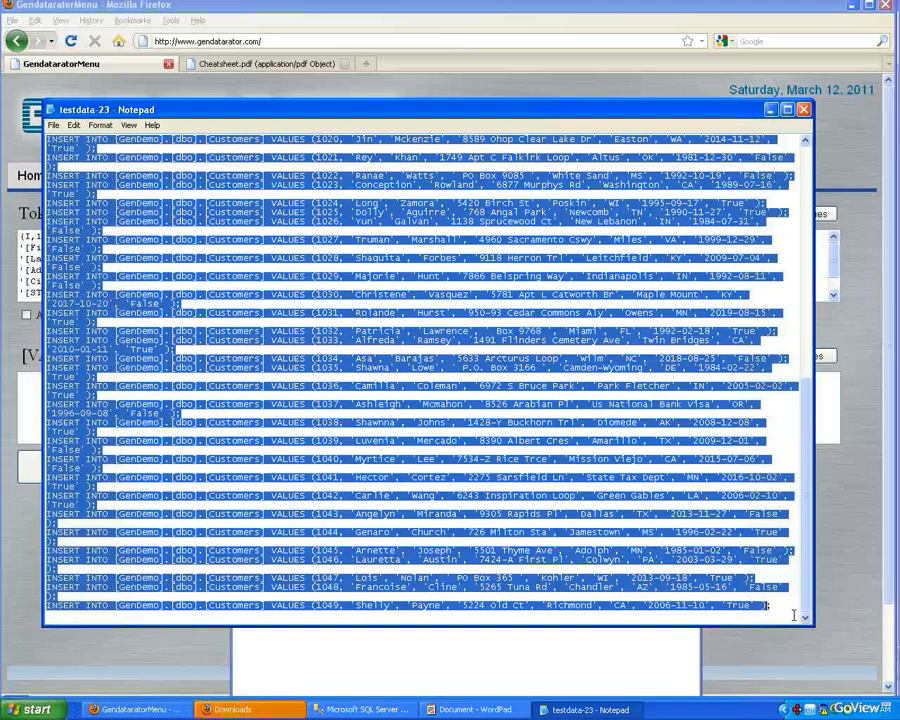
Step: Paste the INSERT statements into a new query on GenDemo and execute it
{"action": "key", "text": "alt+Tab"}
{"action": "key", "text": "alt+Tab"}
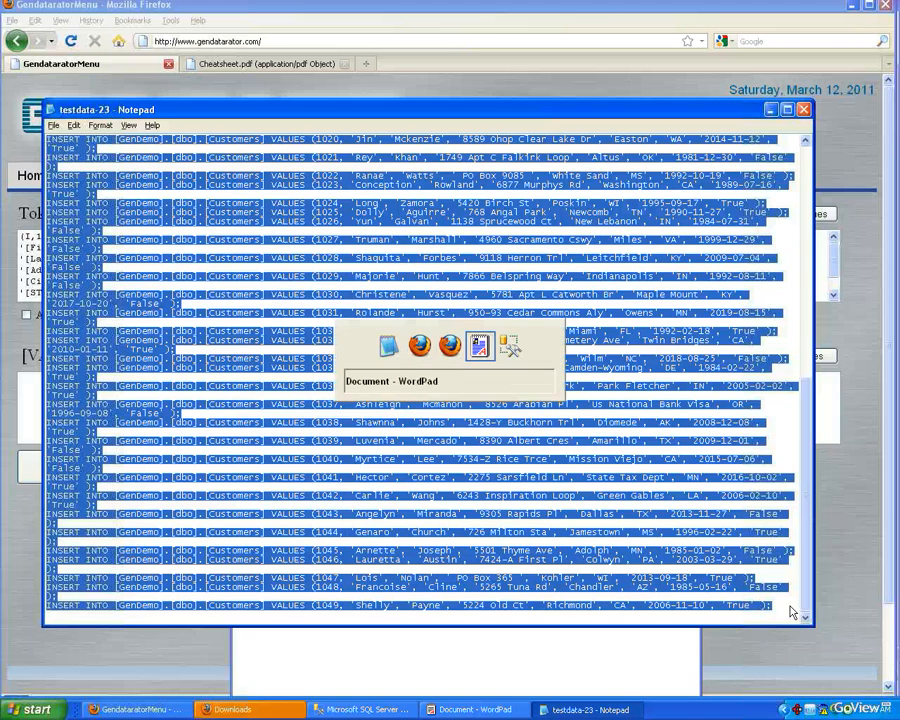
{"action": "key", "text": "alt+Tab"}
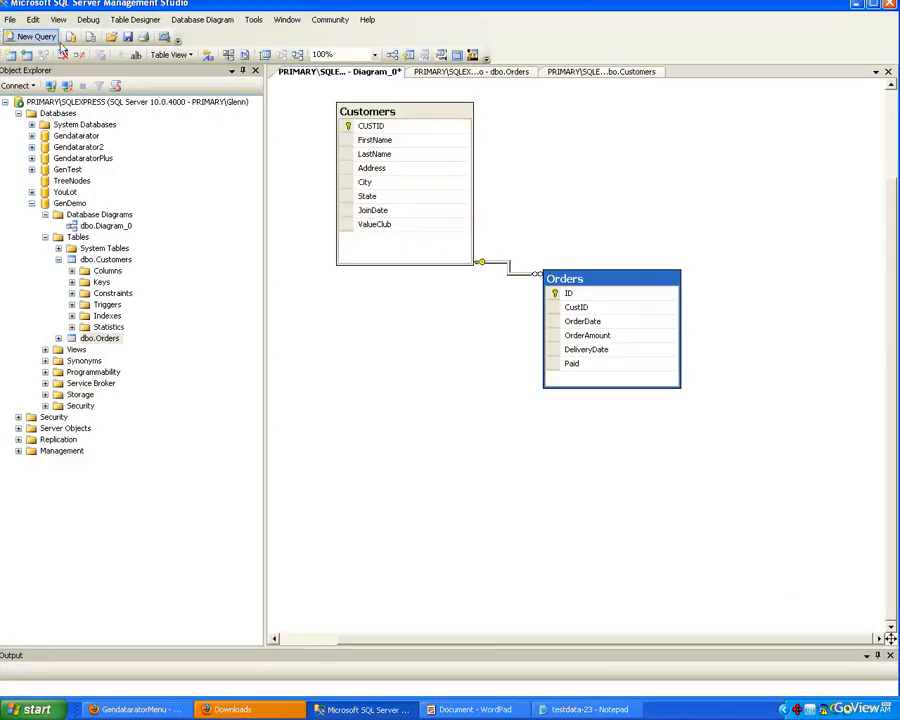
{"action": "left_click", "coordinate": [32, 36]}
{"action": "right_click", "coordinate": [292, 109]}
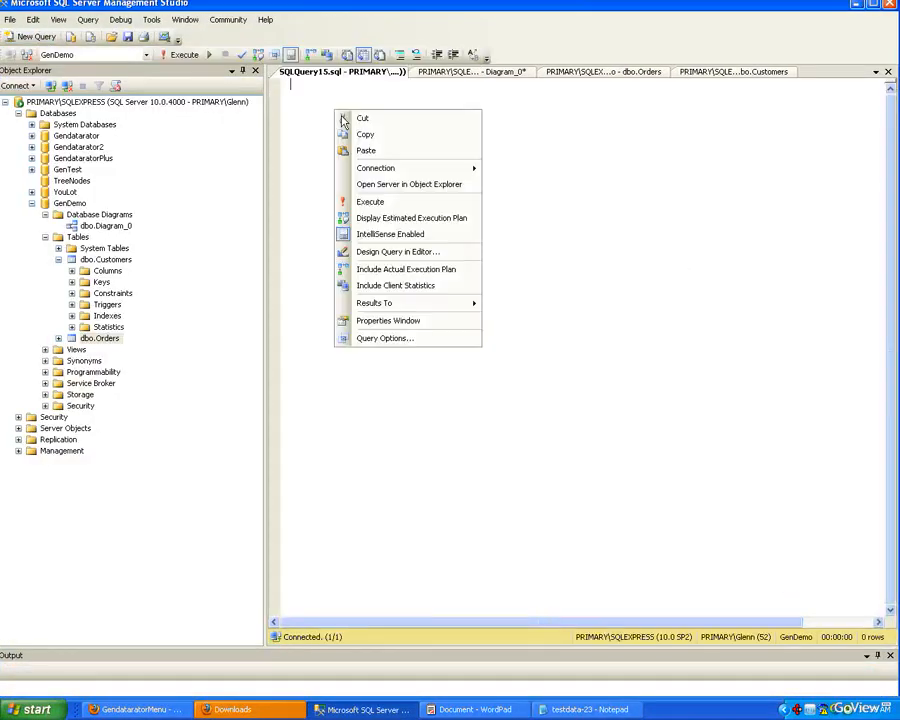
{"action": "left_click", "coordinate": [386, 159]}
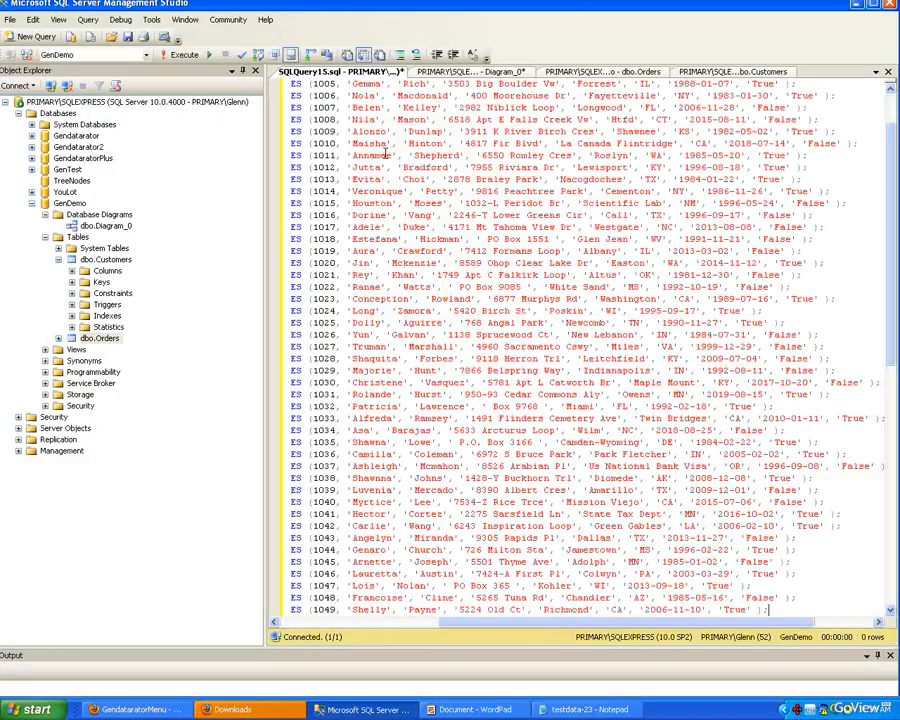
{"action": "left_click", "coordinate": [190, 56]}
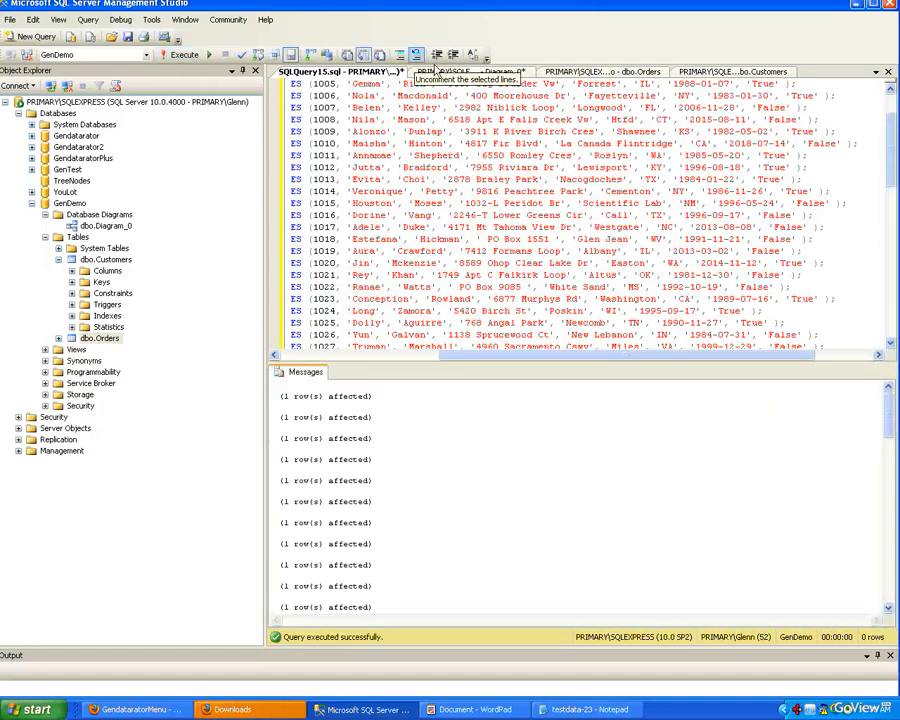
Step: Open the Customers table's top 200 rows for editing to review the inserted records
{"action": "left_click", "coordinate": [107, 261]}
{"action": "right_click", "coordinate": [108, 263]}
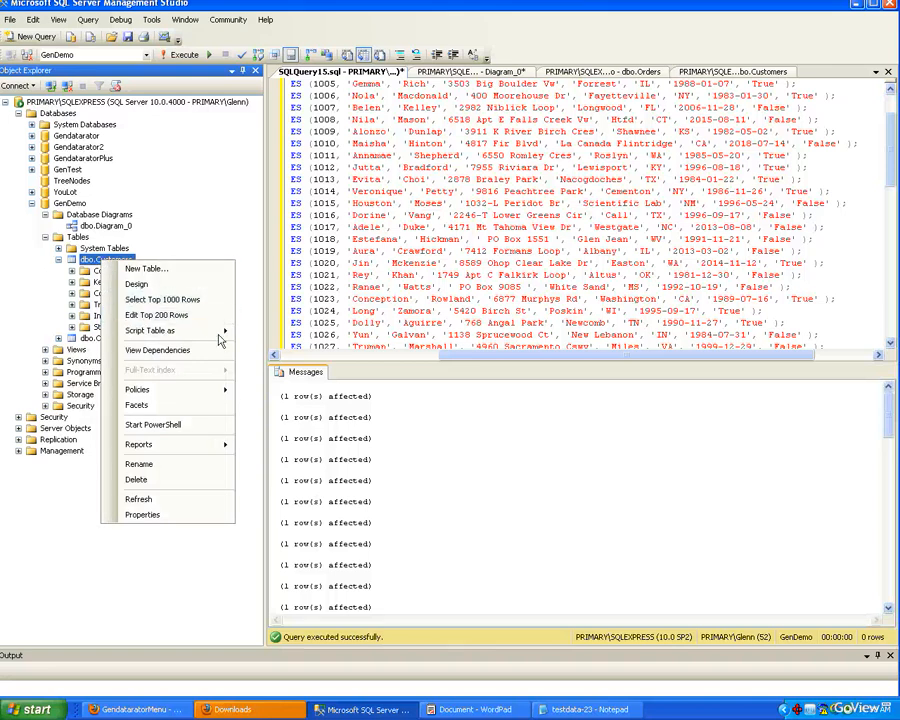
{"action": "left_click", "coordinate": [199, 318]}
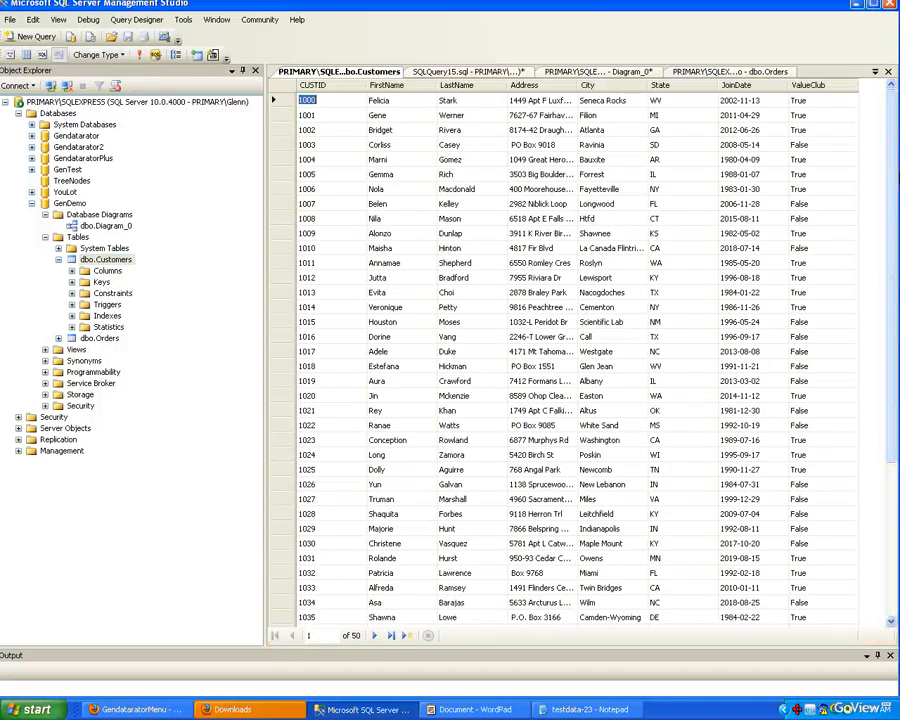
{"action": "left_click_drag", "start_coordinate": [893, 172], "coordinate": [898, 280]}
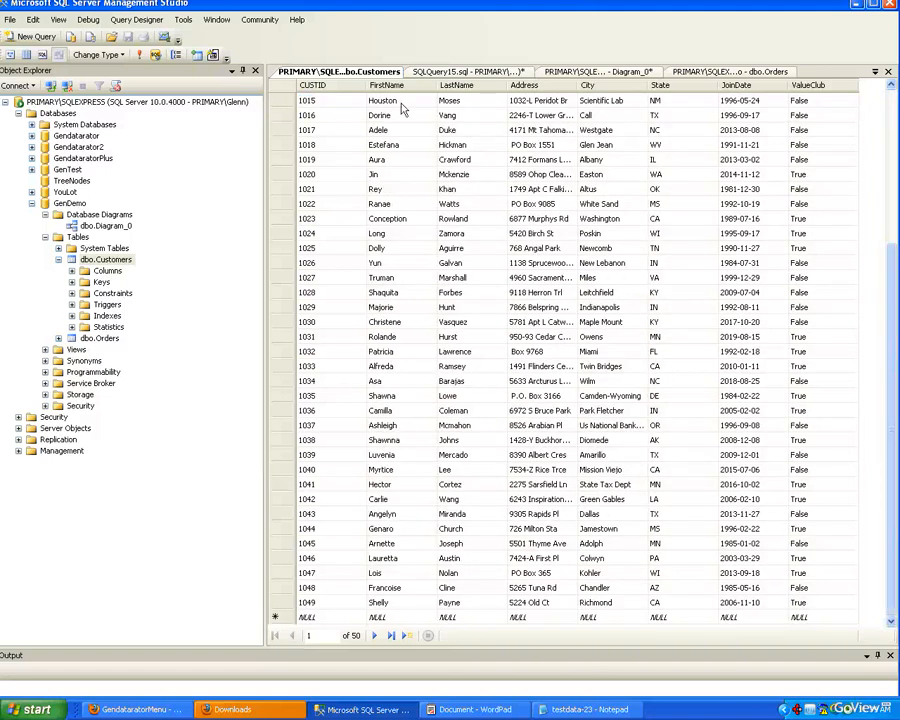
Step: Switch back to the generator and clear the token values
{"action": "left_click", "coordinate": [576, 76]}
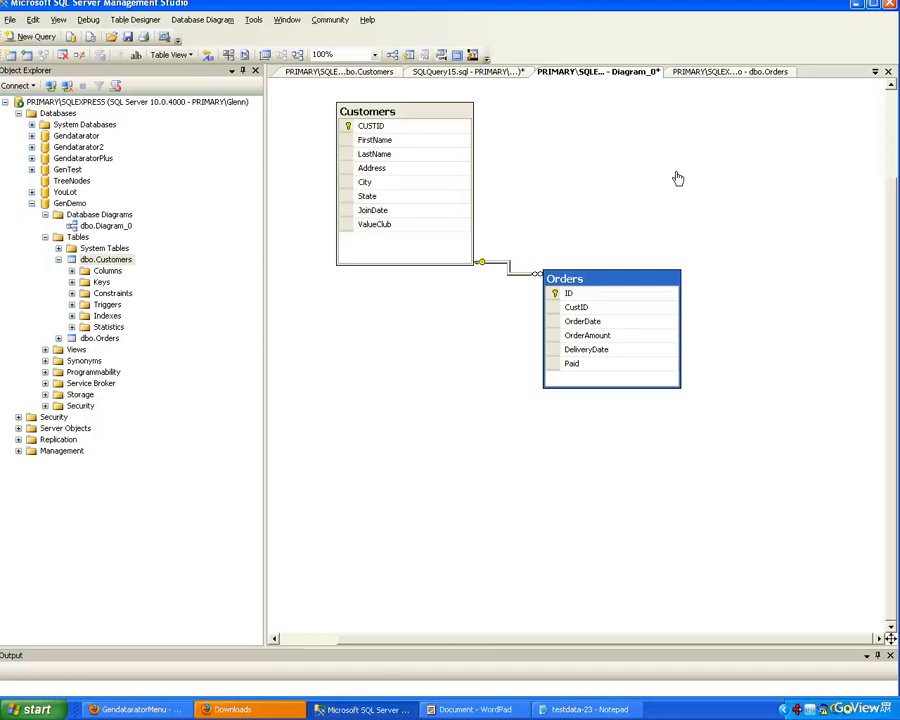
{"action": "key", "text": "alt+Tab"}
{"action": "key", "text": "alt+Tab"}
{"action": "key", "text": "alt+Tab"}
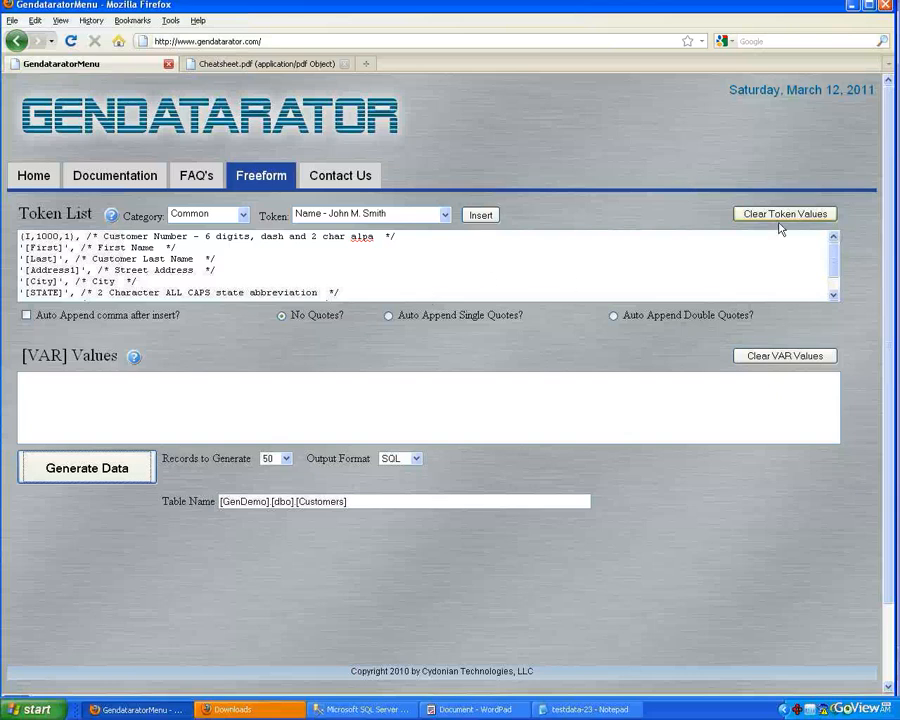
{"action": "left_click", "coordinate": [781, 216]}
Step: Copy the Orders token definitions from the WordPad notes and paste them into the Token List
{"action": "key", "text": "alt+Tab"}
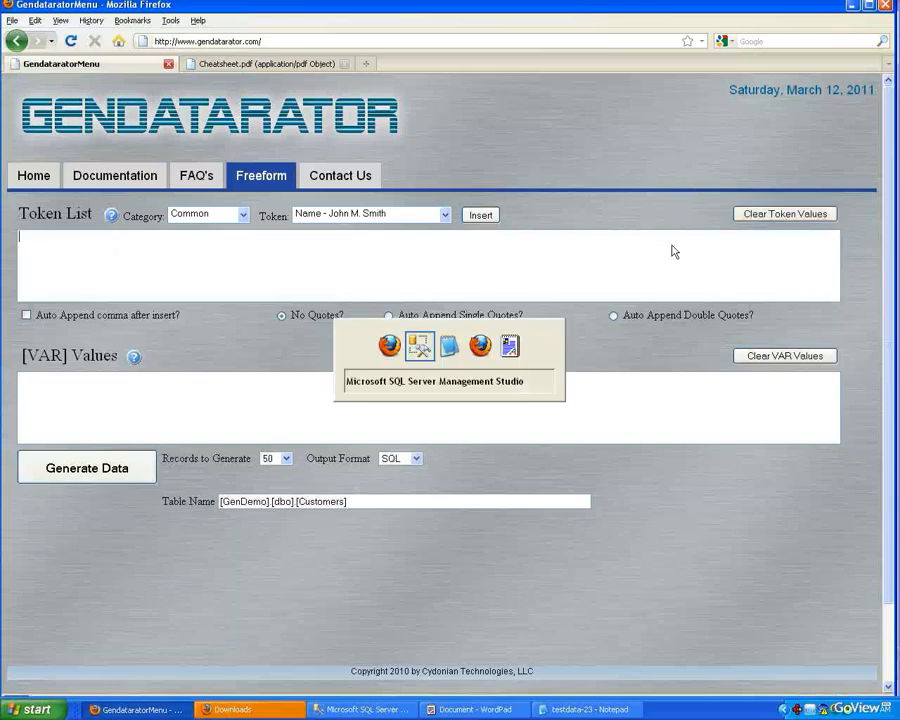
{"action": "key", "text": "alt+Tab"}
{"action": "key", "text": "alt+Tab"}
{"action": "key", "text": "alt+Tab"}
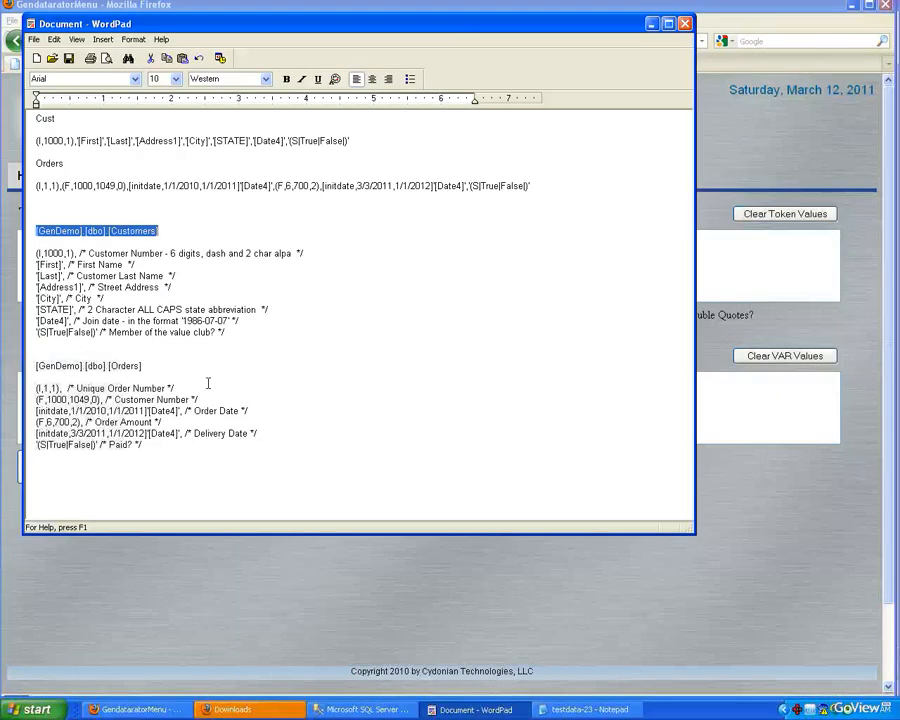
{"action": "left_click_drag", "start_coordinate": [152, 452], "coordinate": [34, 388]}
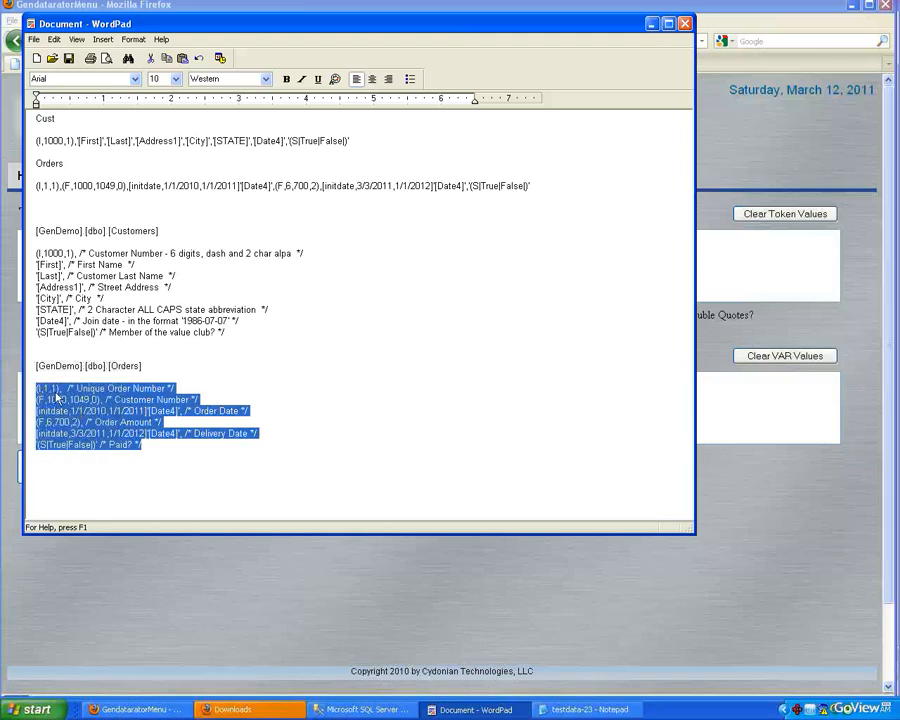
{"action": "key", "text": "alt+Tab"}
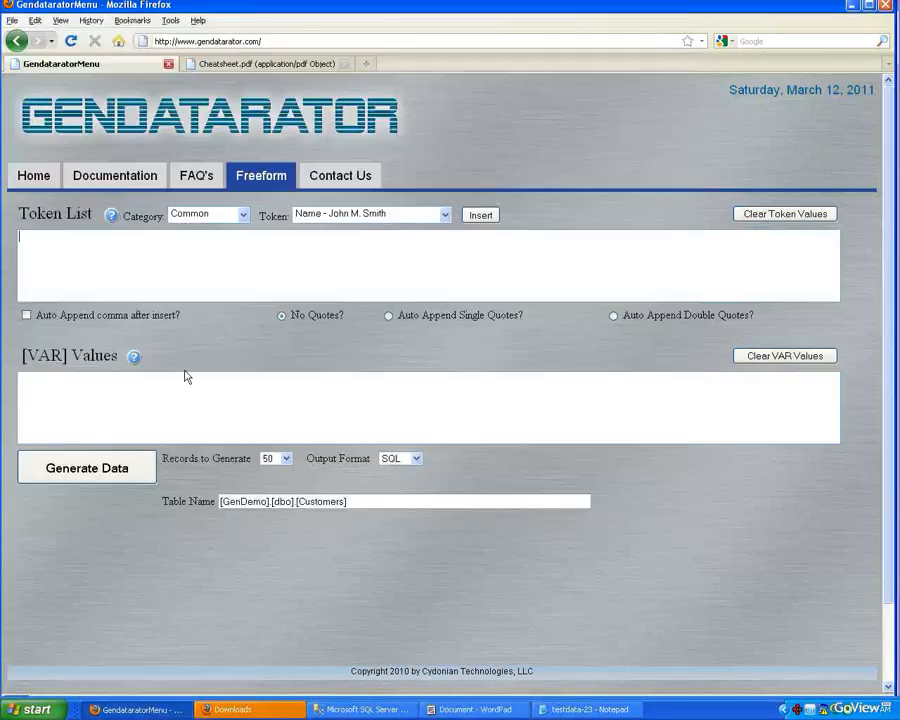
{"action": "left_click", "coordinate": [164, 272]}
{"action": "key", "text": "ctrl+v"}
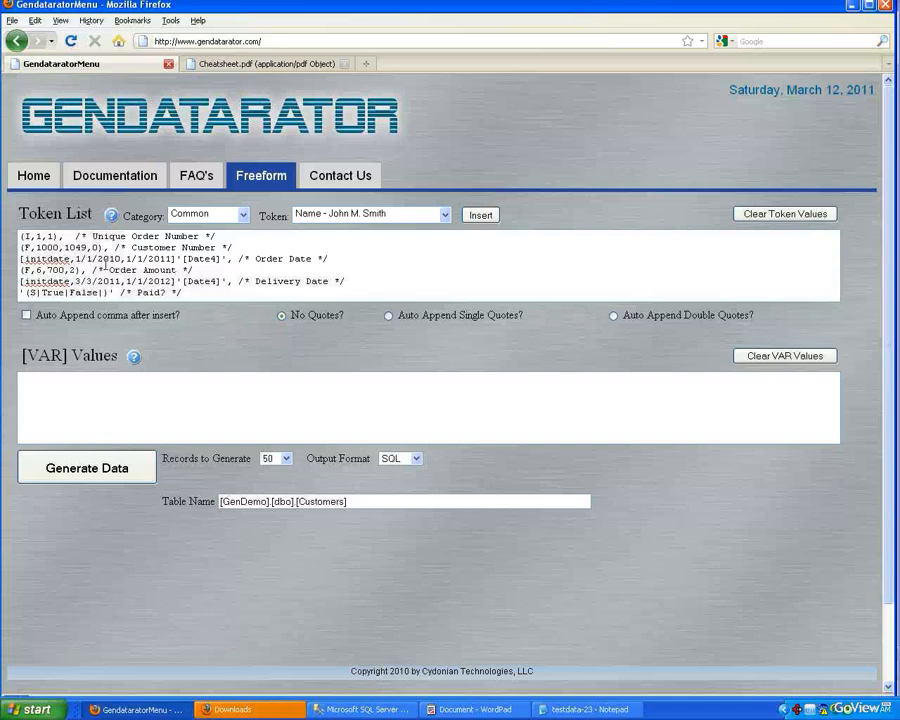
Step: Check the Orders table's columns, then set the table name to [GenDemo].[dbo].[Orders] and records to generate to 200
{"action": "key", "text": "alt+Tab"}
{"action": "key", "text": "alt+Tab"}
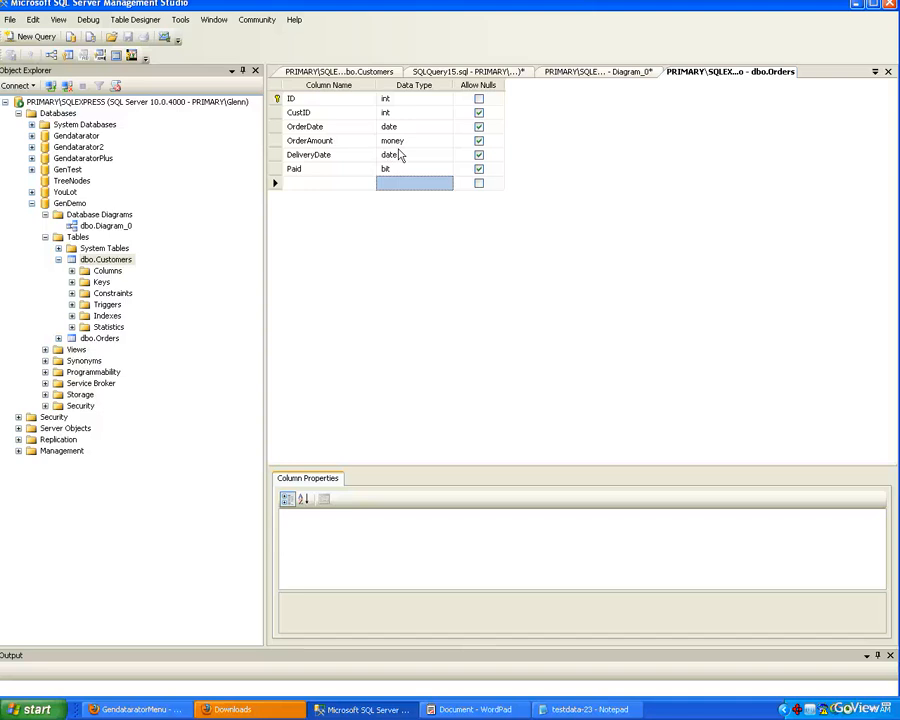
{"action": "key", "text": "alt+Tab"}
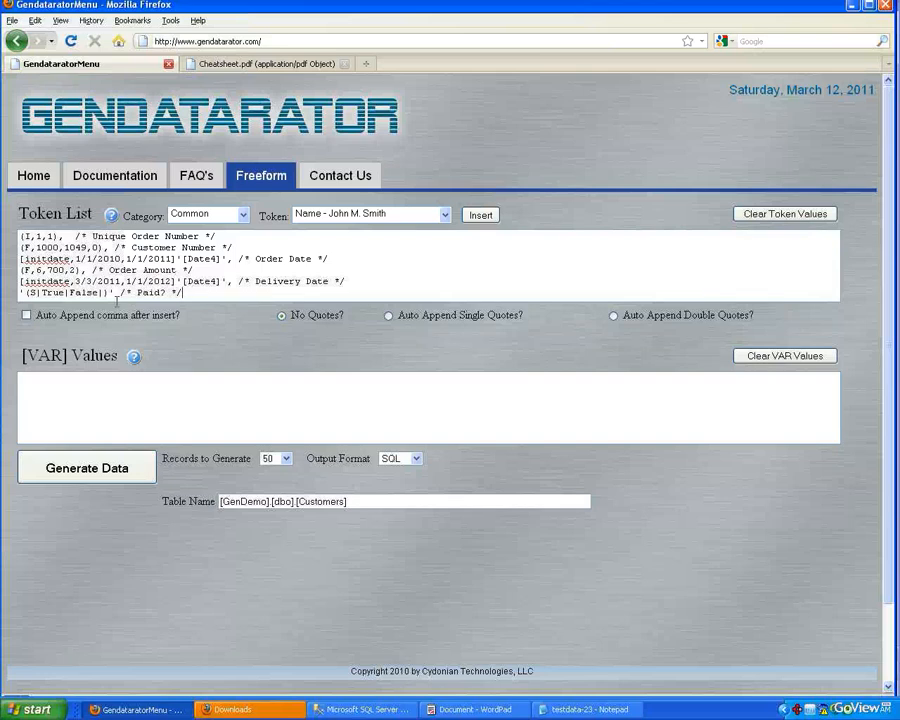
{"action": "left_click_drag", "start_coordinate": [346, 502], "coordinate": [299, 503]}
{"action": "type", "text": "Orders]"}
{"action": "left_click", "coordinate": [284, 459]}
{"action": "left_click", "coordinate": [287, 517]}
Step: Generate the data, open the output in Notepad, and select all the Orders INSERT statements
{"action": "left_click", "coordinate": [112, 481]}
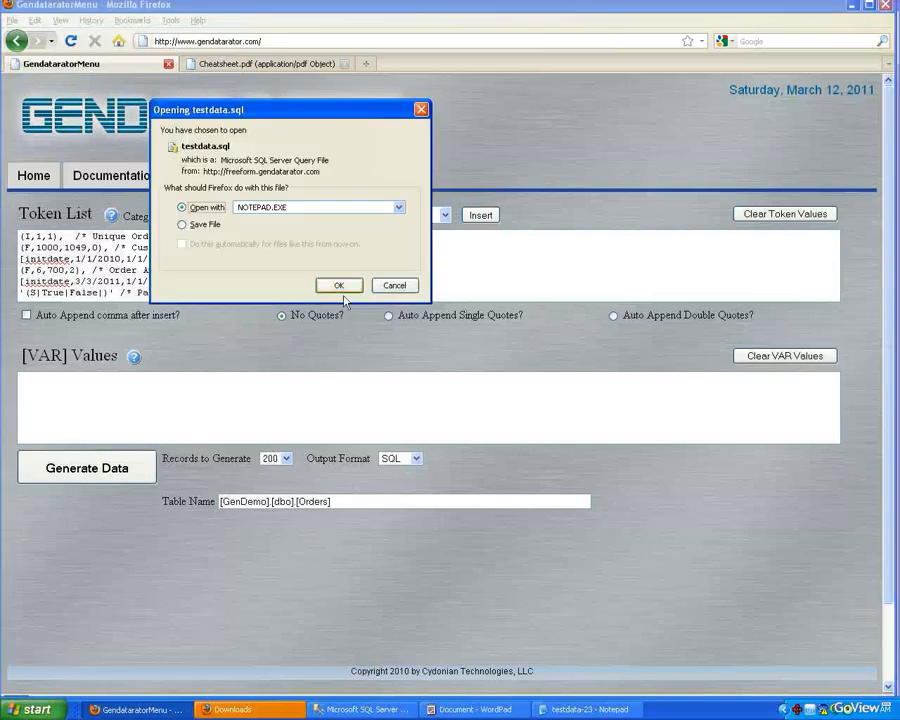
{"action": "left_click", "coordinate": [338, 285]}
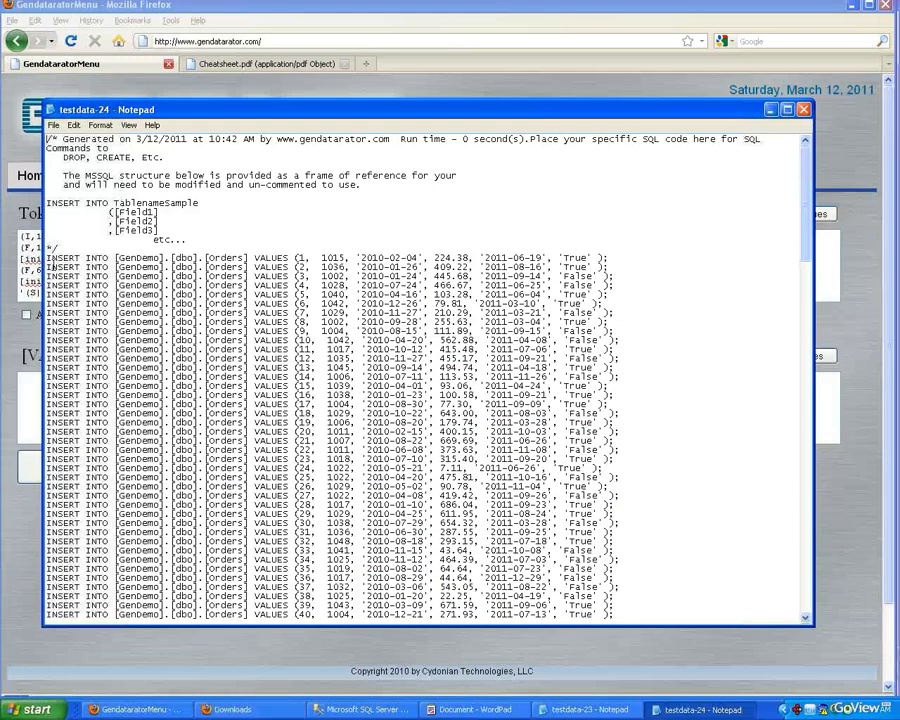
{"action": "left_click_drag", "start_coordinate": [47, 259], "coordinate": [78, 314]}
{"action": "scroll", "coordinate": [577, 349], "scroll_direction": "down", "scroll_amount": 20}
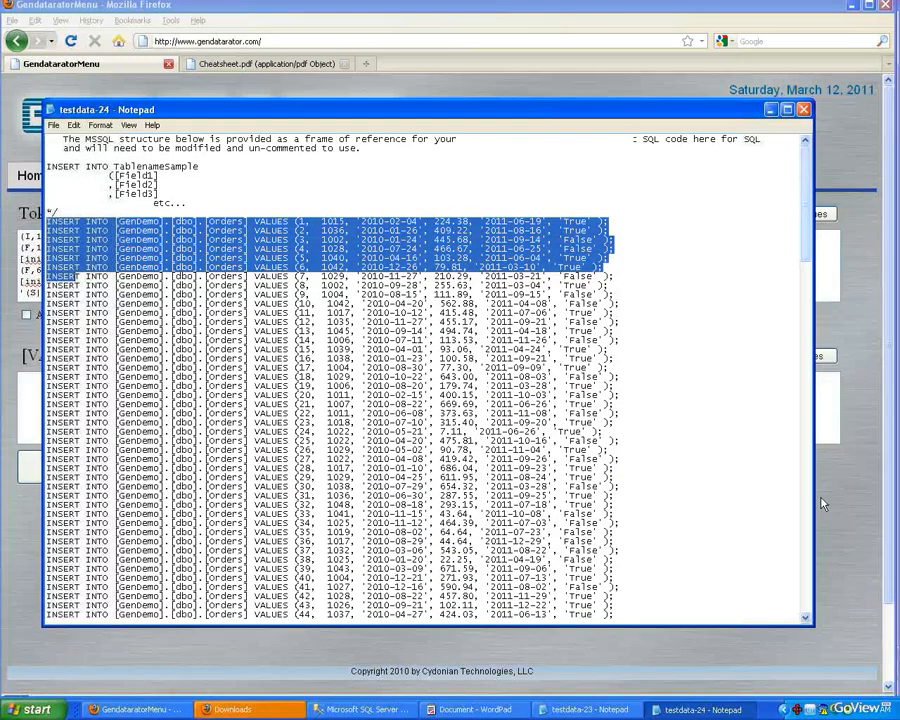
{"action": "left_click", "coordinate": [627, 605], "text": "shift"}
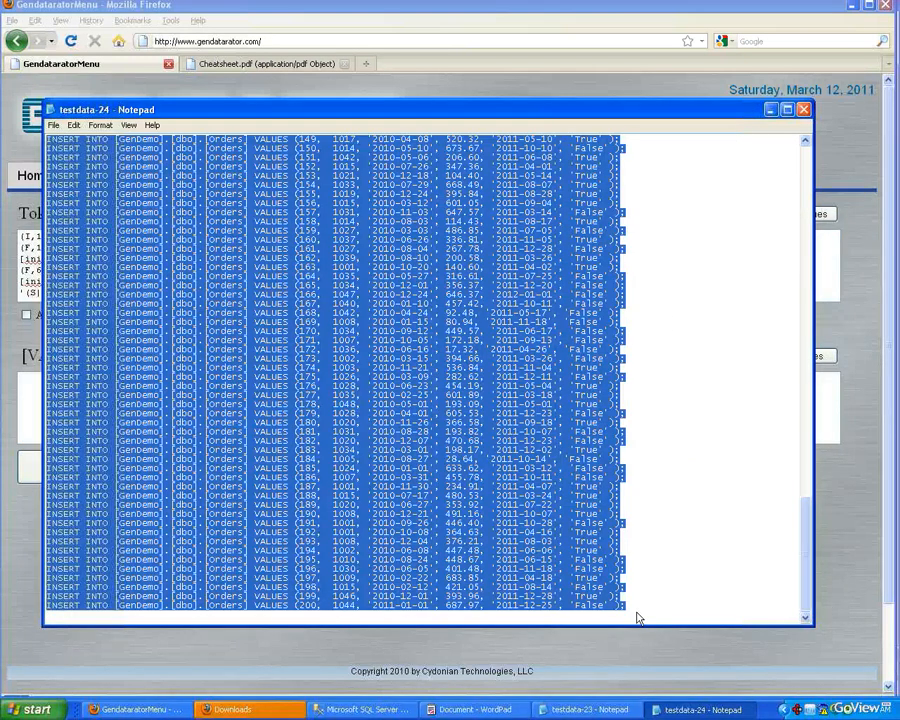
Step: Paste the Orders INSERT statements into a new query on GenDemo and execute it
{"action": "key", "text": "alt+Tab"}
{"action": "key", "text": "Tab"}
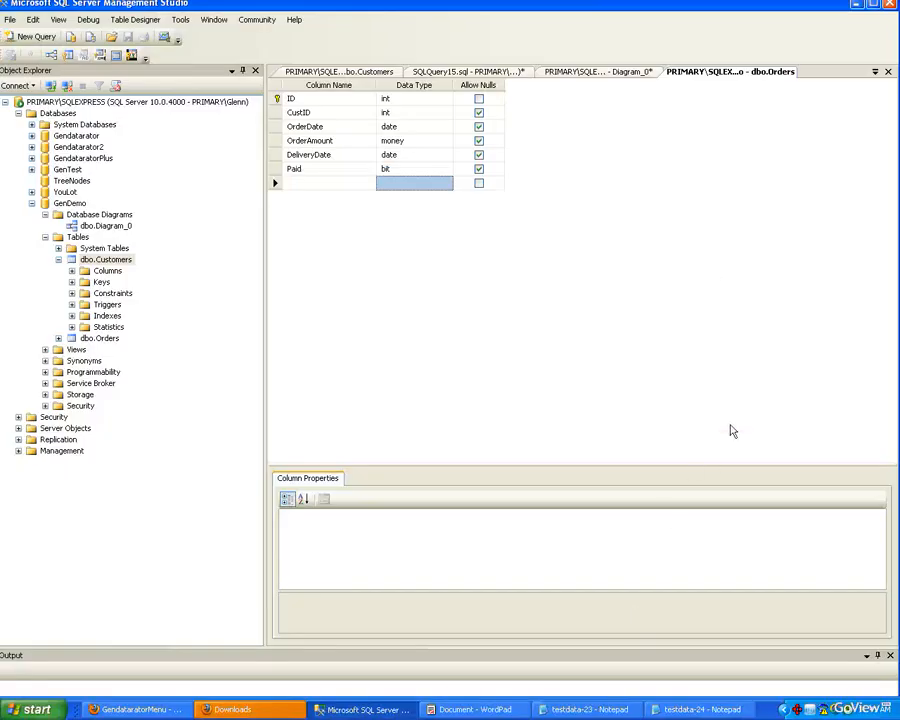
{"action": "left_click", "coordinate": [468, 72]}
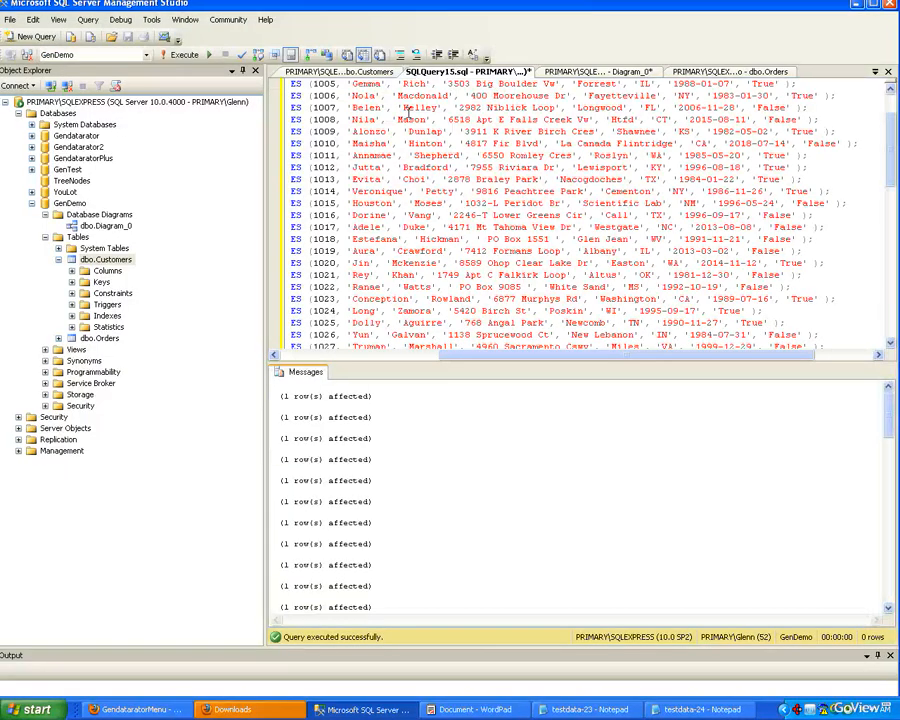
{"action": "left_click", "coordinate": [31, 36]}
{"action": "key", "text": "ctrl+v"}
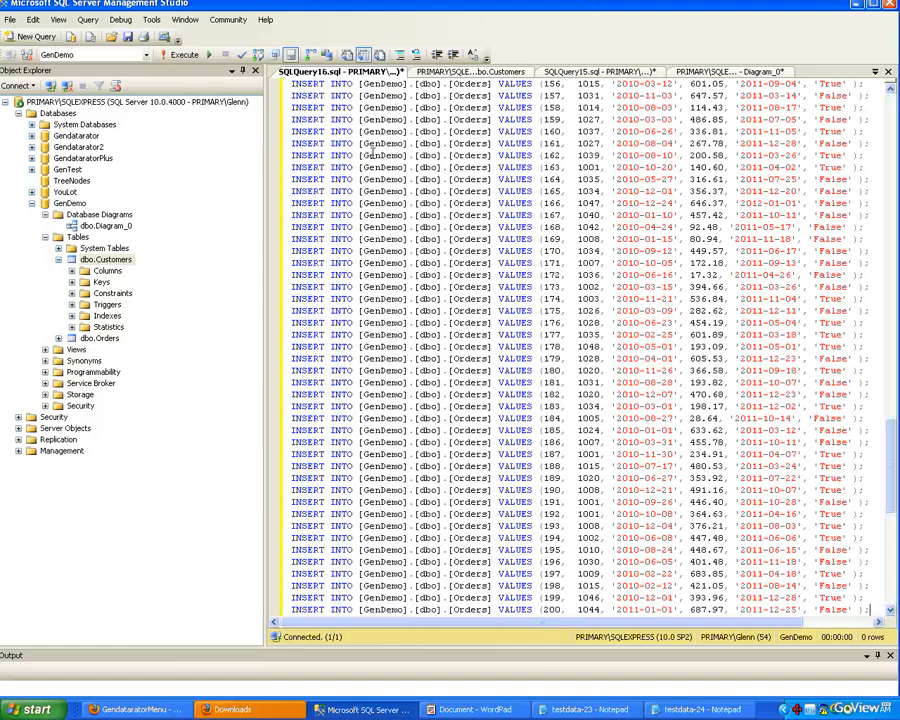
{"action": "left_click", "coordinate": [184, 54]}
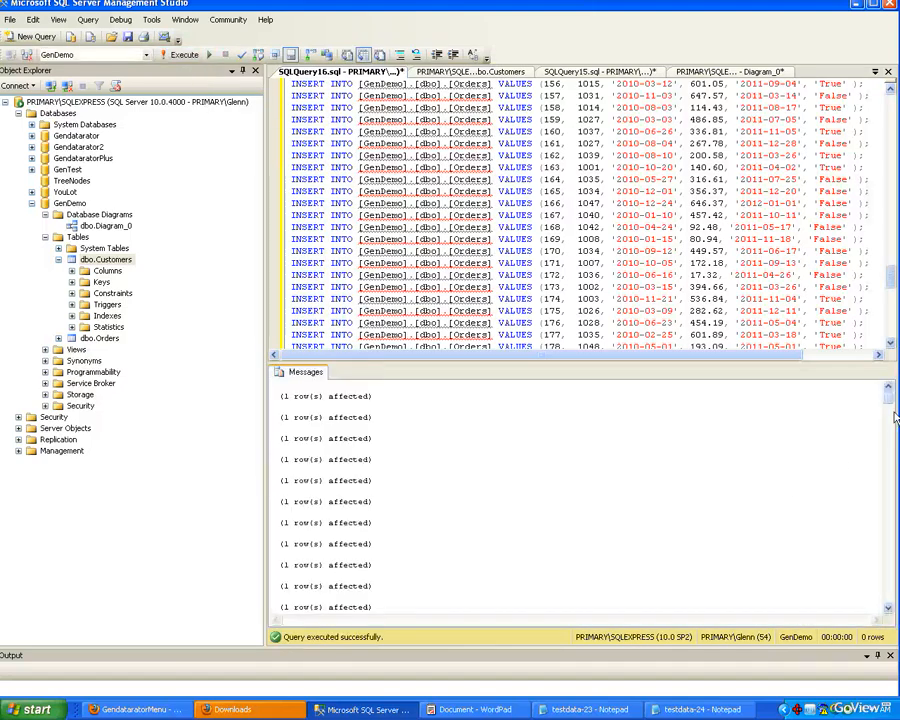
Step: Open the Orders table's top 200 rows for editing
{"action": "mouse_move", "coordinate": [888, 397]}
{"action": "left_mouse_down"}
{"action": "mouse_move", "coordinate": [888, 578]}
{"action": "mouse_move", "coordinate": [888, 392]}
{"action": "left_mouse_up"}
{"action": "left_click", "coordinate": [112, 340]}
{"action": "right_click", "coordinate": [116, 347]}
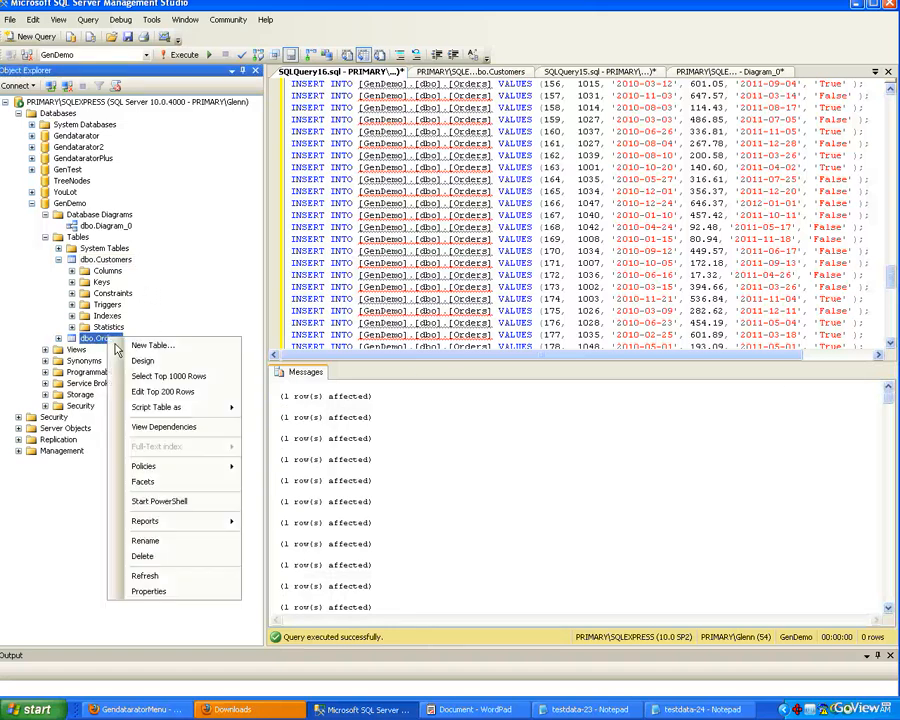
{"action": "left_click", "coordinate": [186, 392]}
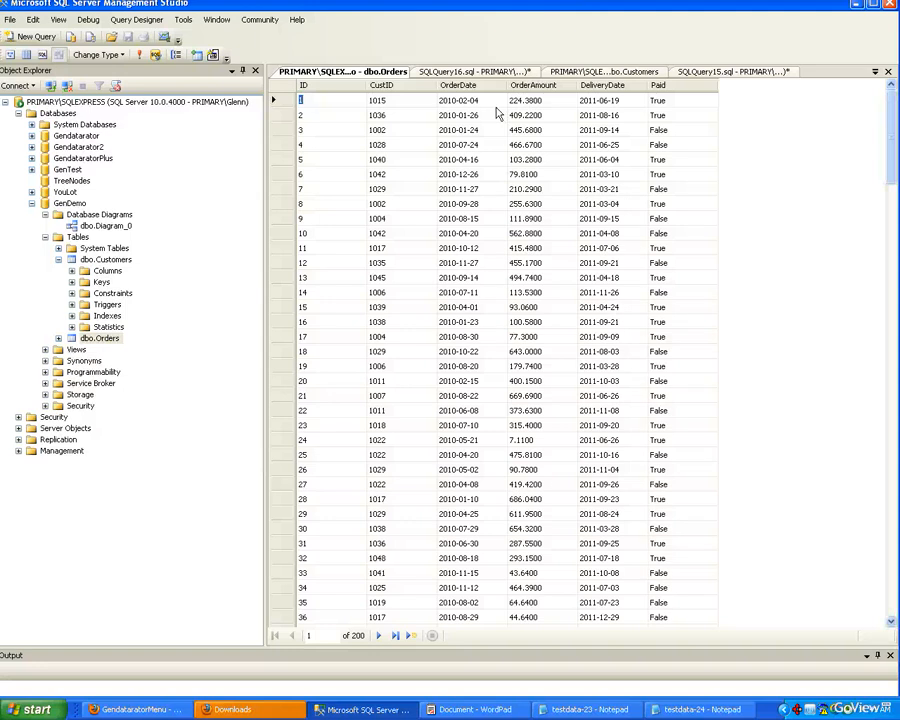
Step: Test the foreign key by setting row 7's CustID to 2029, dismiss the dialog, and change it to 1009
{"action": "left_click", "coordinate": [394, 190]}
{"action": "key", "text": "BackSpace"}
{"action": "type", "text": "2"}
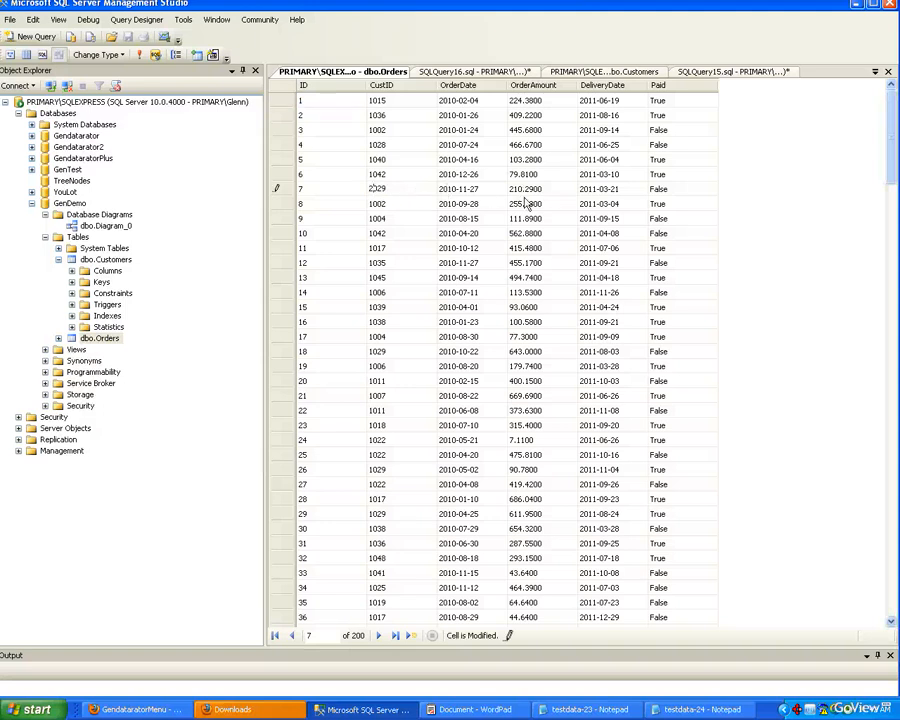
{"action": "left_click", "coordinate": [425, 226]}
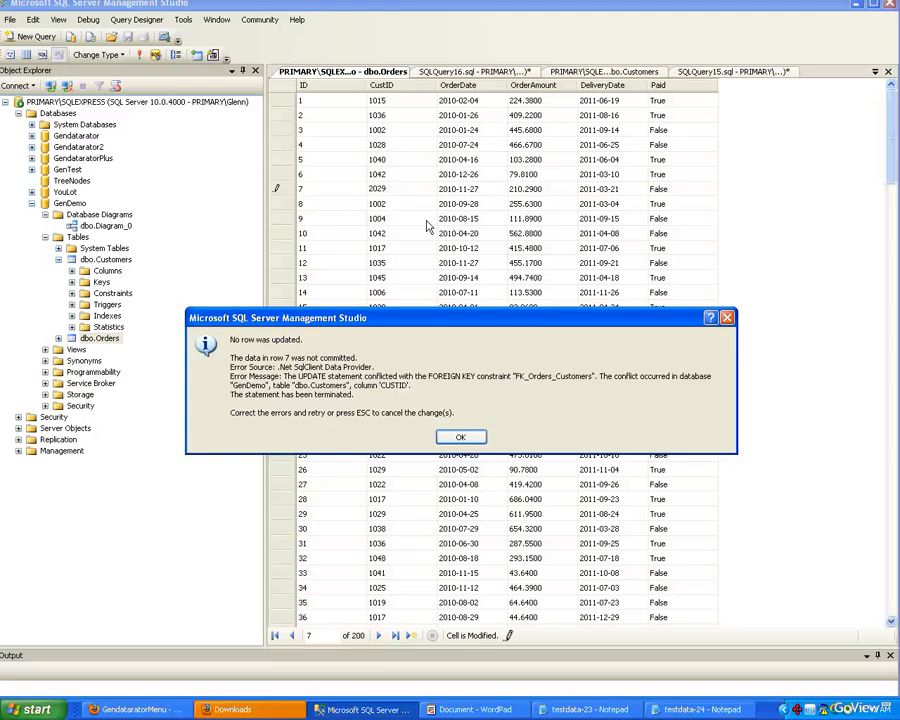
{"action": "left_click", "coordinate": [470, 440]}
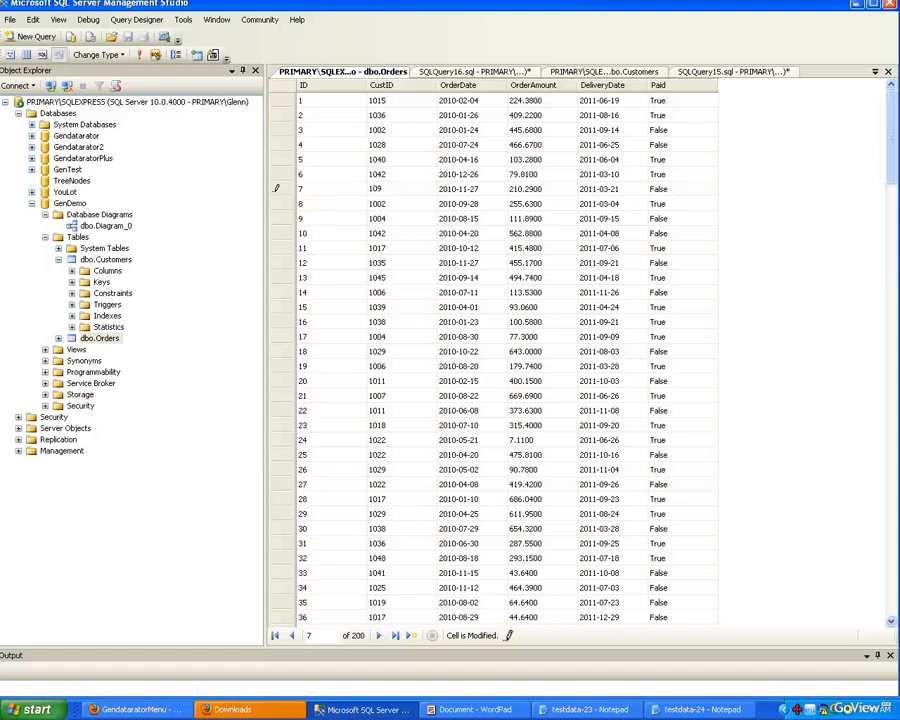
{"action": "left_click", "coordinate": [430, 224]}
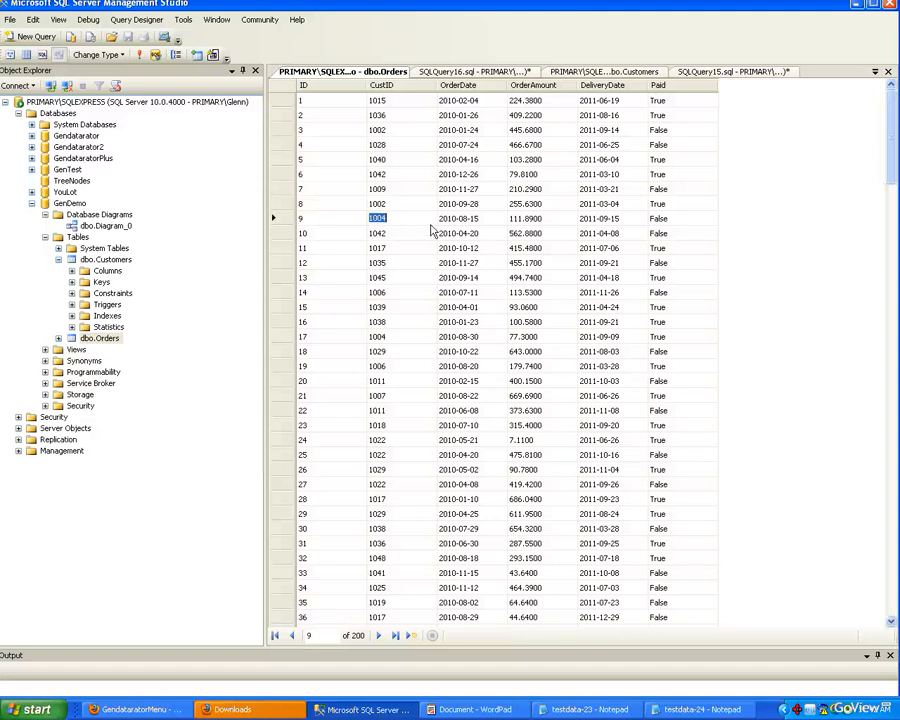
Step: Switch back to the Gendatarator page
{"action": "key", "text": "alt+Tab"}
{"action": "key", "text": "alt+Tab"}
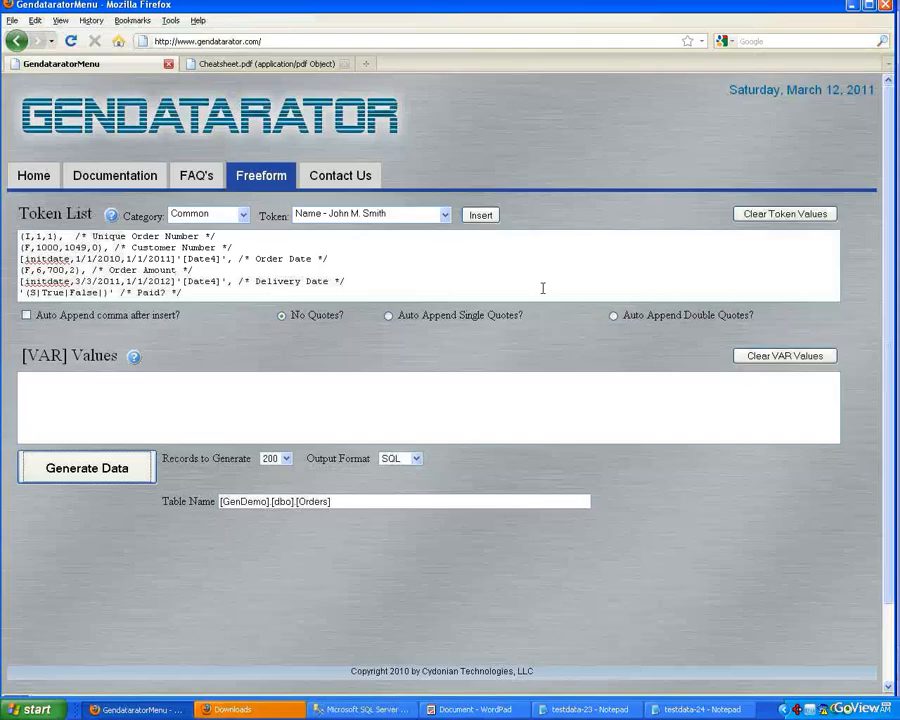